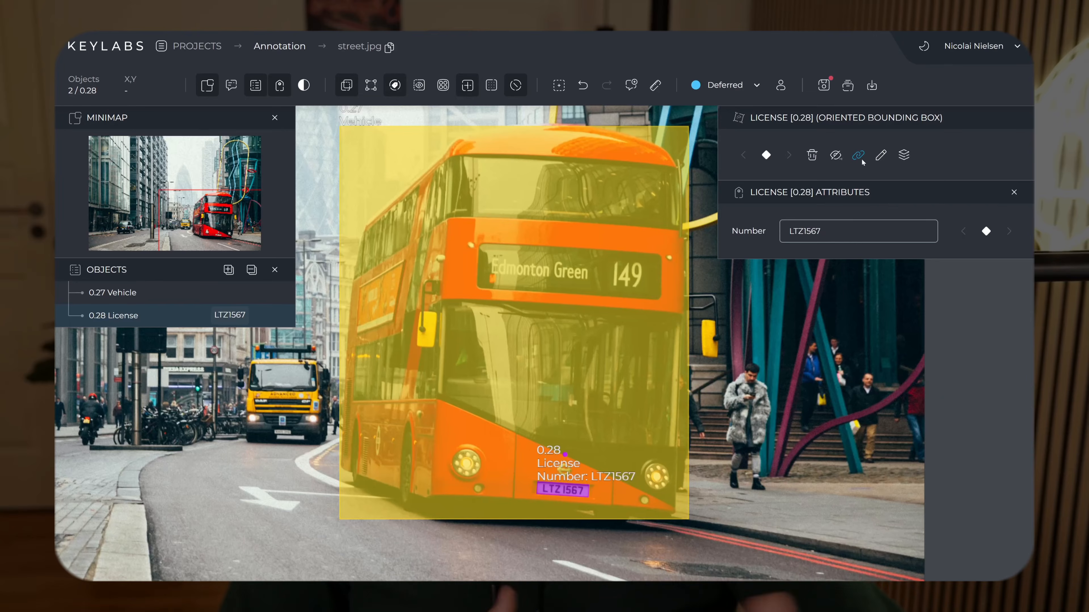
Link the License object on the bus's number plate to the Vehicle bounding box around the bus
{"action": "left_click", "coordinate": [859, 156]}
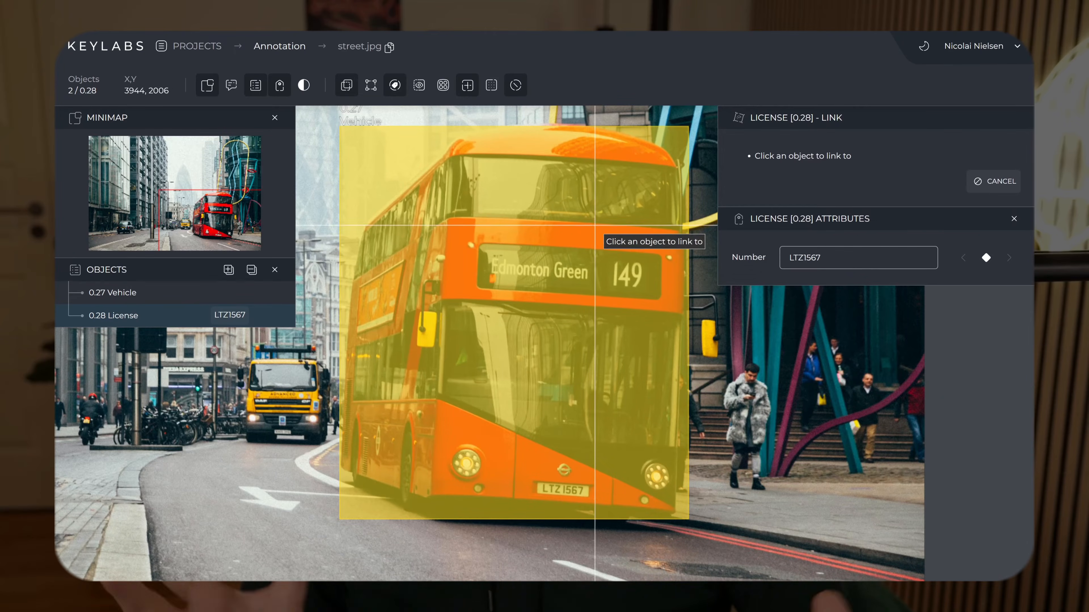
{"action": "left_click", "coordinate": [530, 345]}
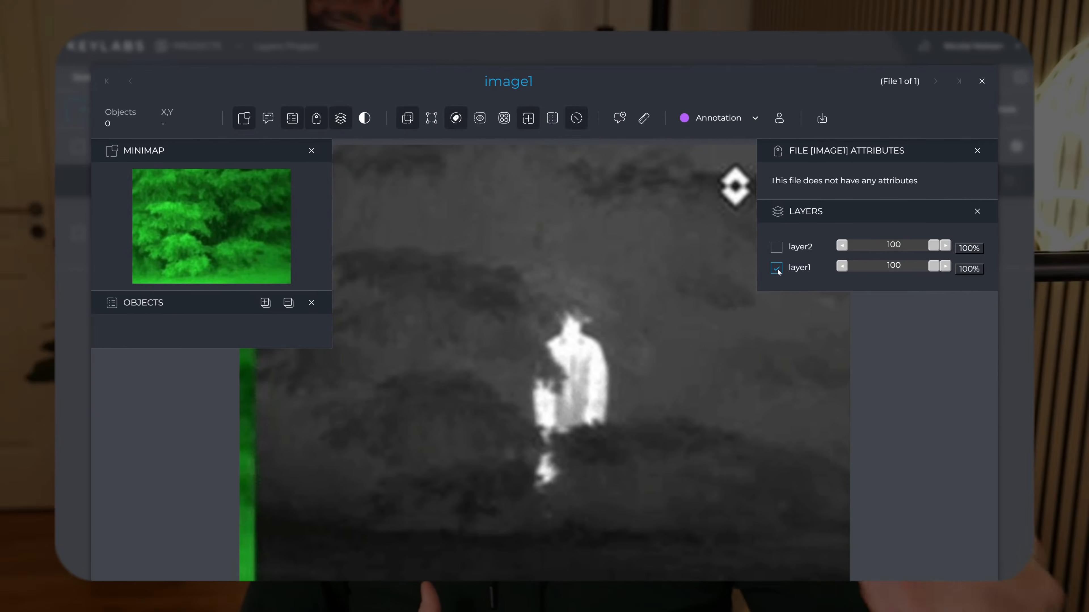
{"action": "left_click", "coordinate": [662, 271]}
{"action": "left_click", "coordinate": [663, 271]}
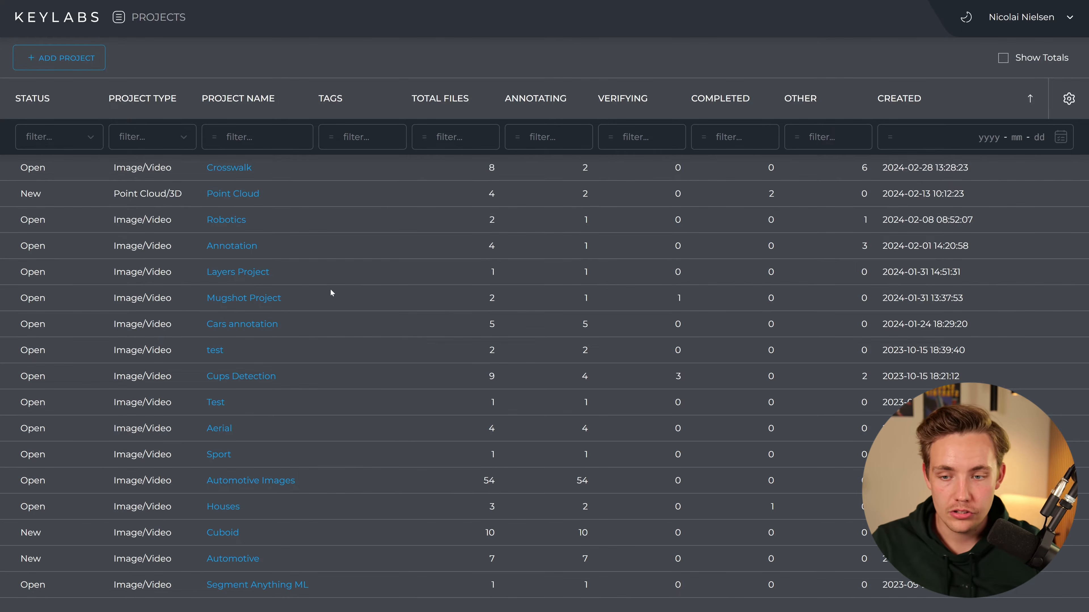
Open the video P1170392.MOV from the Mugshot Project's files and advance it to frame 145
{"action": "left_click", "coordinate": [253, 298]}
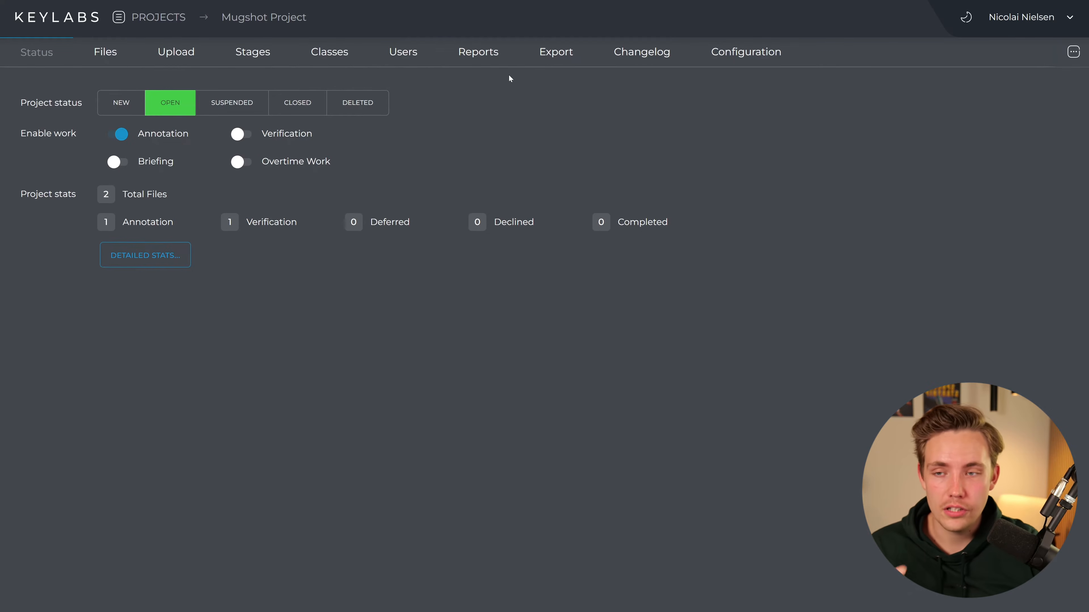
{"action": "left_click", "coordinate": [117, 56]}
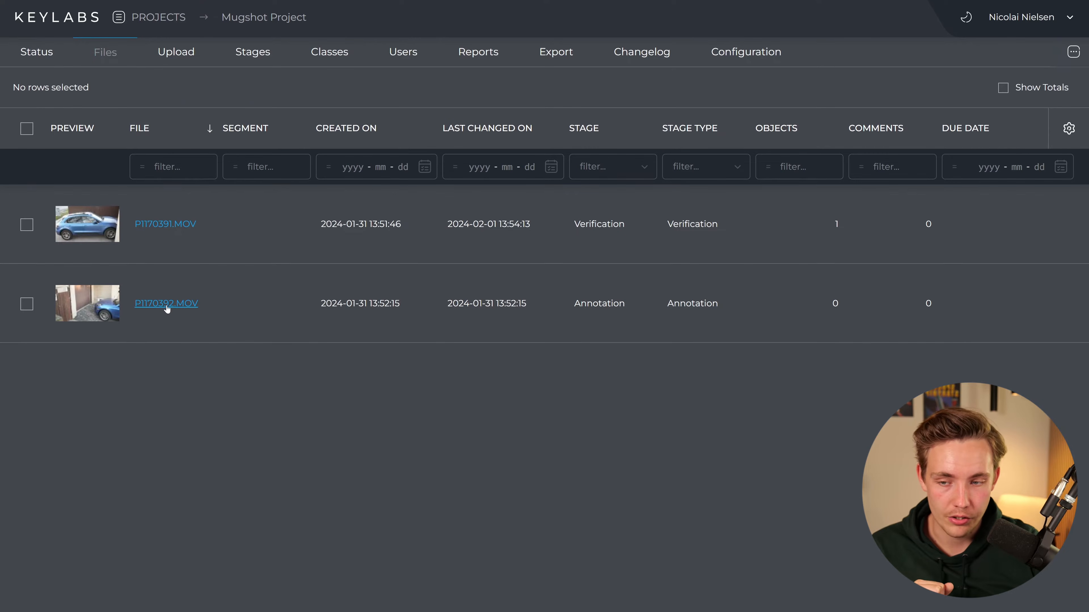
{"action": "left_click", "coordinate": [169, 309]}
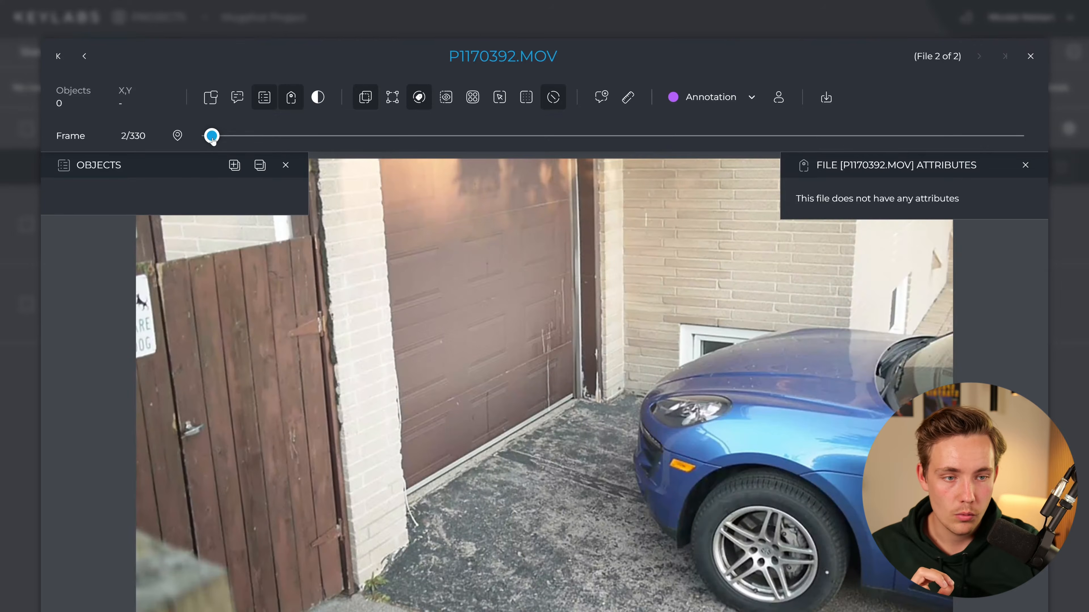
{"action": "left_click_drag", "start_coordinate": [212, 138], "coordinate": [379, 154]}
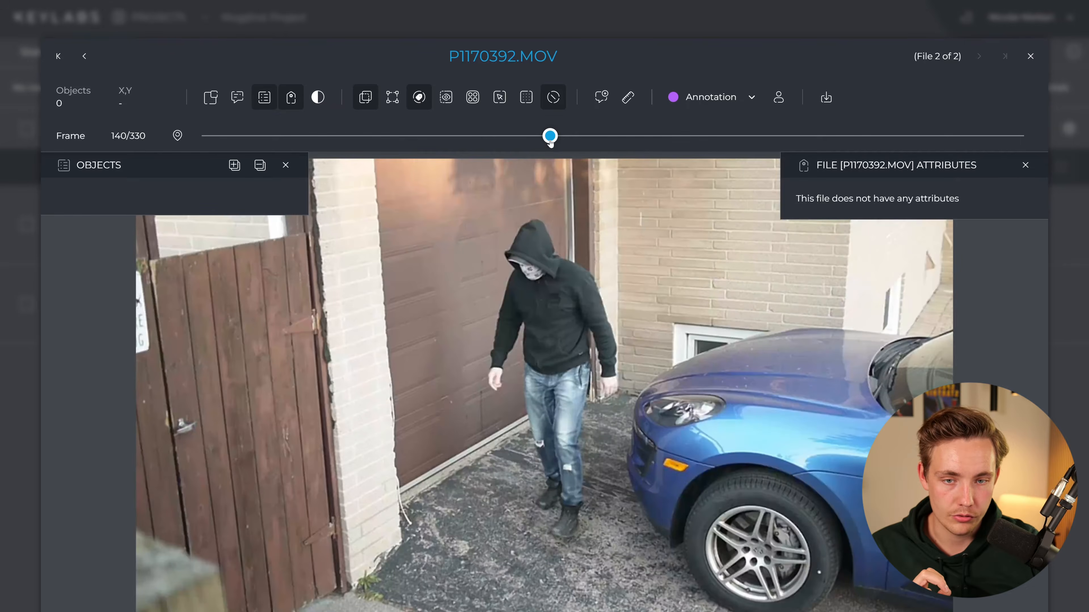
{"action": "mouse_move", "coordinate": [550, 137]}
{"action": "left_mouse_down"}
{"action": "mouse_move", "coordinate": [396, 136]}
{"action": "mouse_move", "coordinate": [585, 136]}
{"action": "mouse_move", "coordinate": [562, 136]}
{"action": "left_mouse_up"}
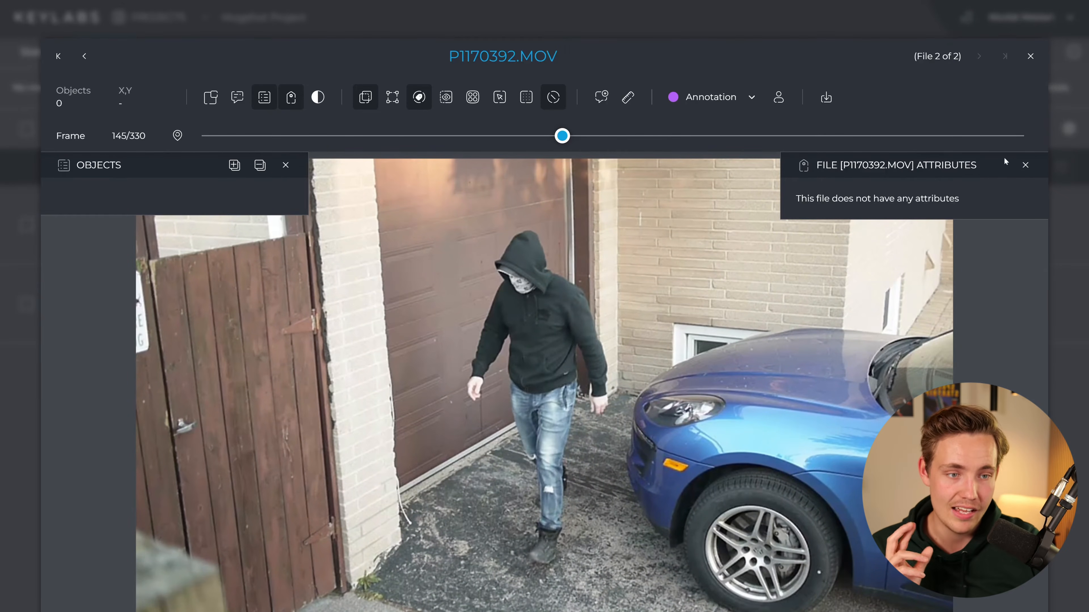
Close the file attributes and open the video in the full annotation editor
{"action": "left_click", "coordinate": [1025, 167]}
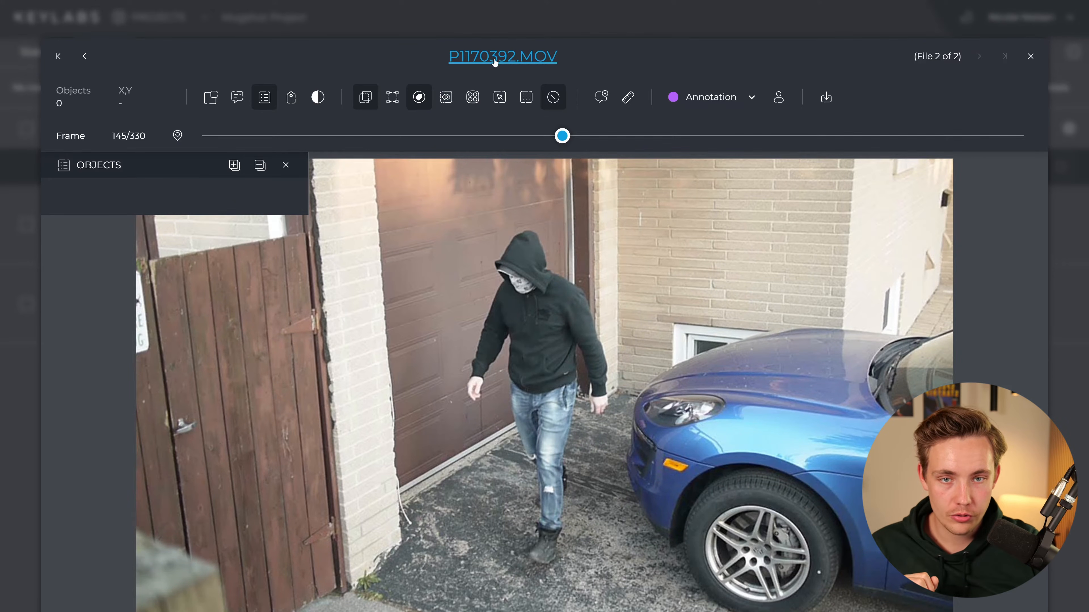
{"action": "left_click", "coordinate": [528, 61]}
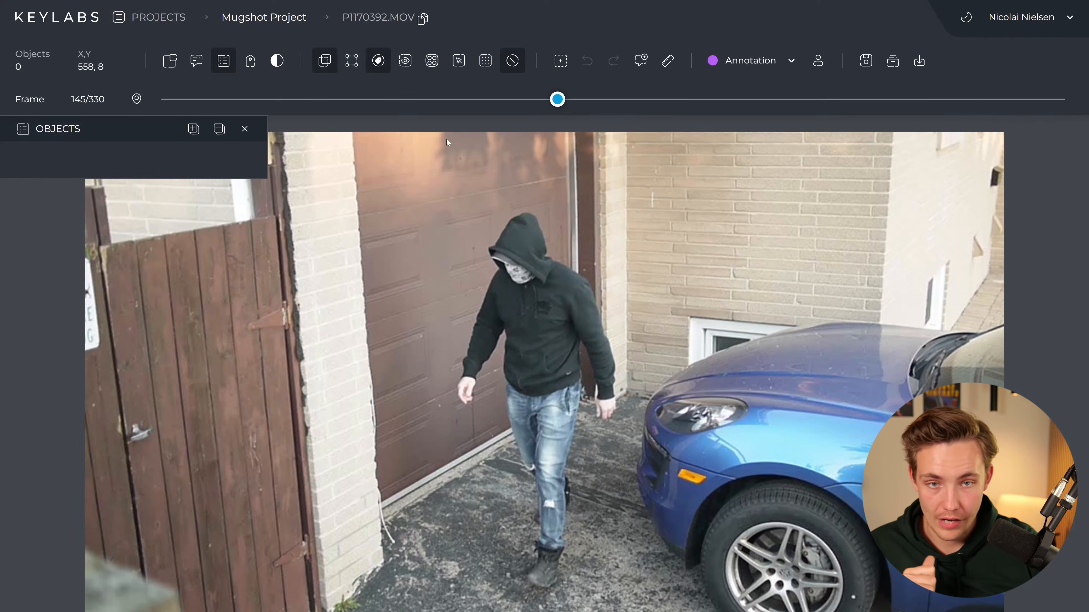
Draw a Person bounding box of about 233 x 519 around the hooded man and set its Face Mugshot attribute to Person1
{"action": "left_click", "coordinate": [559, 62]}
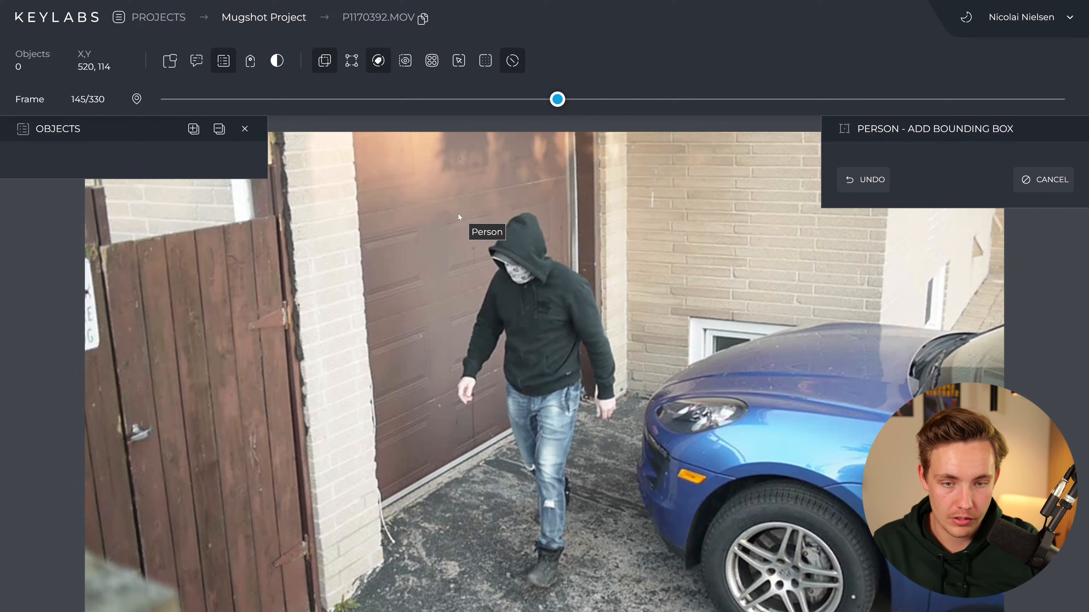
{"action": "left_click_drag", "start_coordinate": [455, 212], "coordinate": [620, 590]}
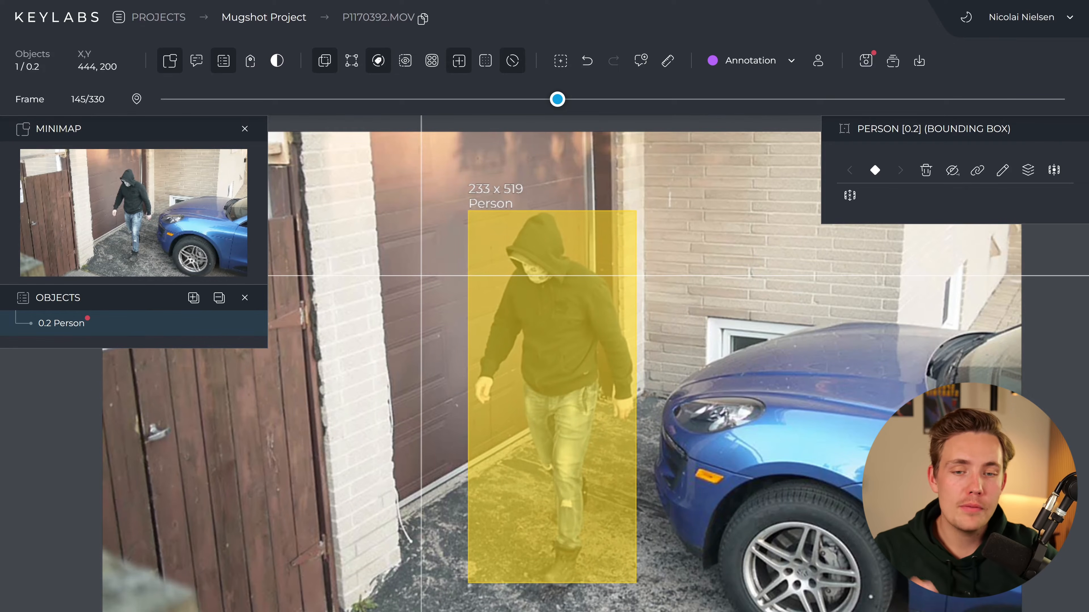
{"action": "left_click", "coordinate": [257, 59]}
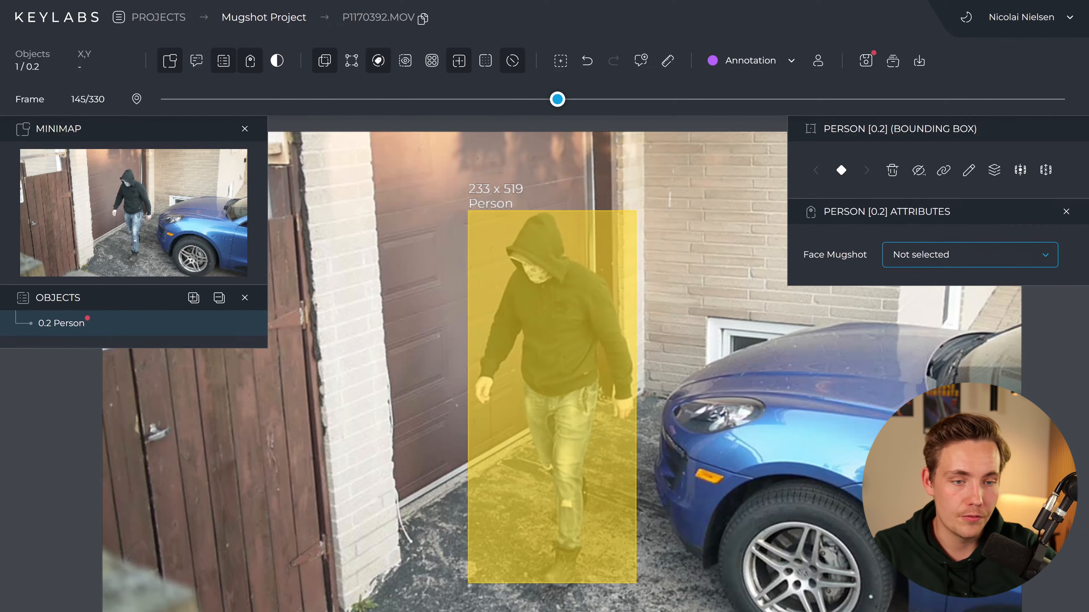
{"action": "left_click", "coordinate": [917, 257]}
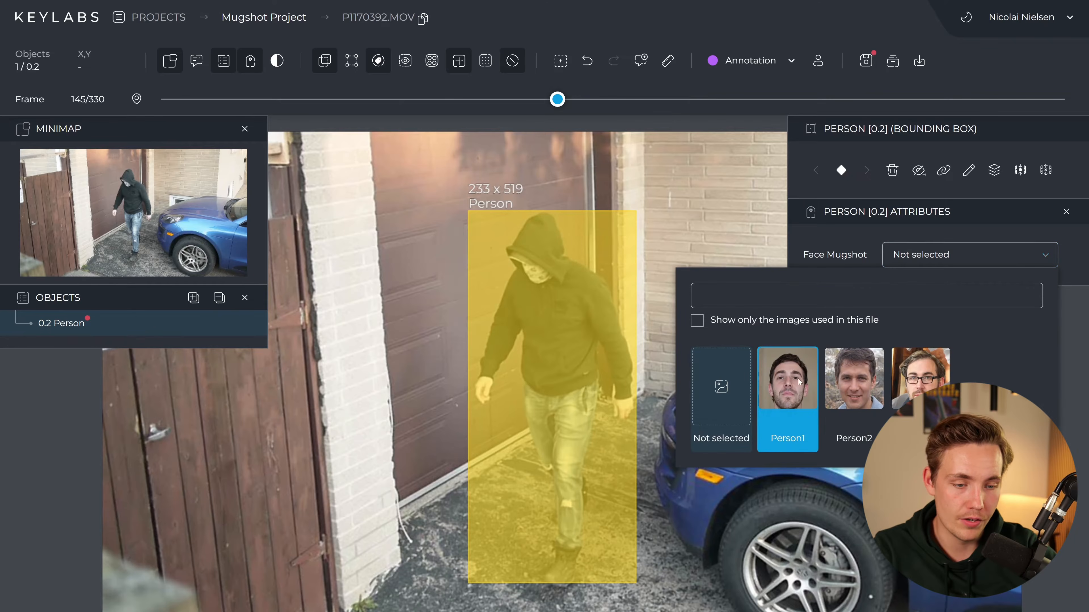
{"action": "left_click", "coordinate": [727, 414]}
{"action": "left_click", "coordinate": [896, 257]}
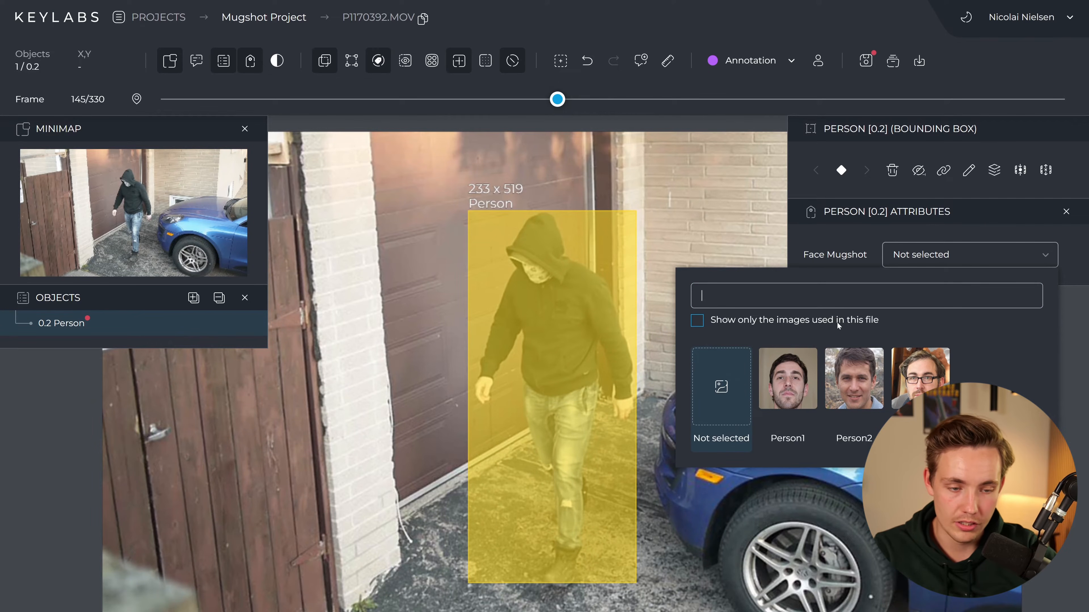
{"action": "left_click", "coordinate": [789, 382]}
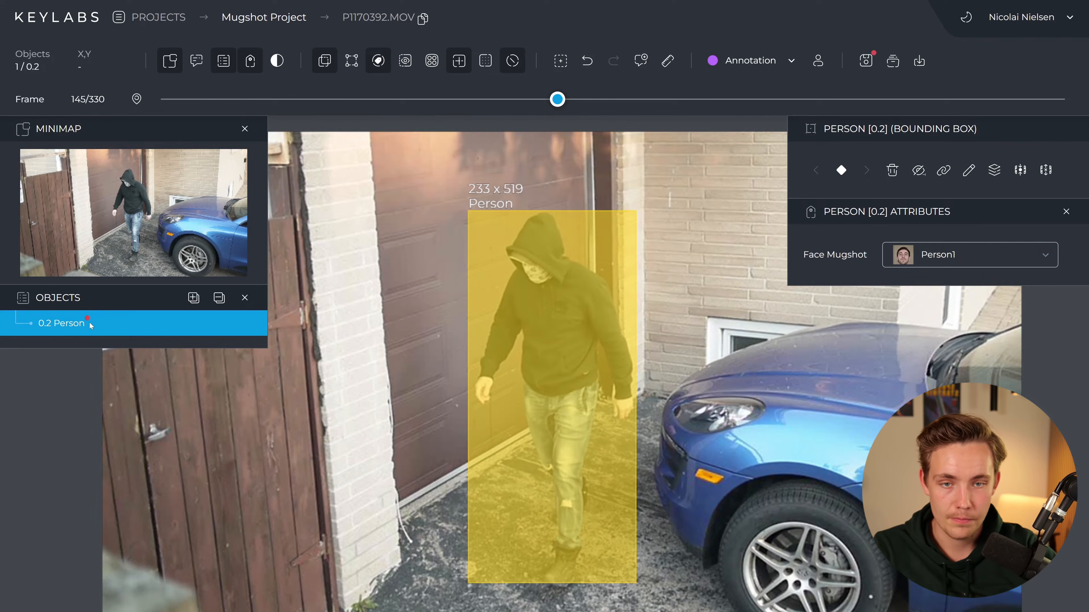
Advance the video to frame 152 and refit the Person box to the man's new position
{"action": "left_click_drag", "start_coordinate": [560, 100], "coordinate": [577, 100]}
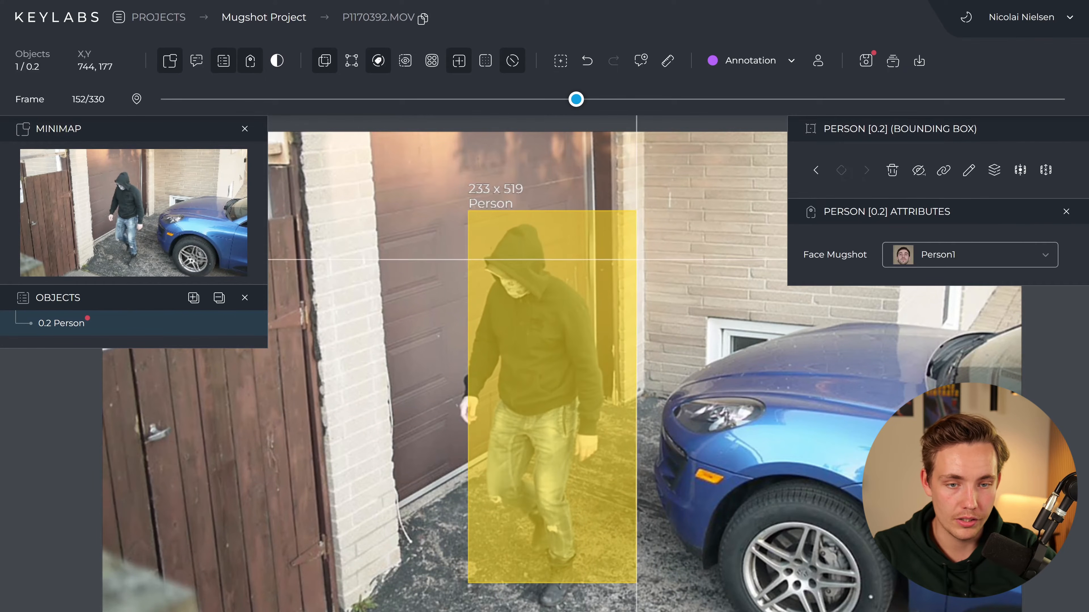
{"action": "left_click_drag", "start_coordinate": [631, 211], "coordinate": [604, 226]}
{"action": "left_click_drag", "start_coordinate": [468, 225], "coordinate": [463, 222]}
{"action": "left_click_drag", "start_coordinate": [602, 581], "coordinate": [602, 606]}
Advance the video to frame 167 and resize the Person box around the man reaching for the gate
{"action": "left_click_drag", "start_coordinate": [576, 100], "coordinate": [616, 100]}
{"action": "left_click_drag", "start_coordinate": [462, 222], "coordinate": [304, 255]}
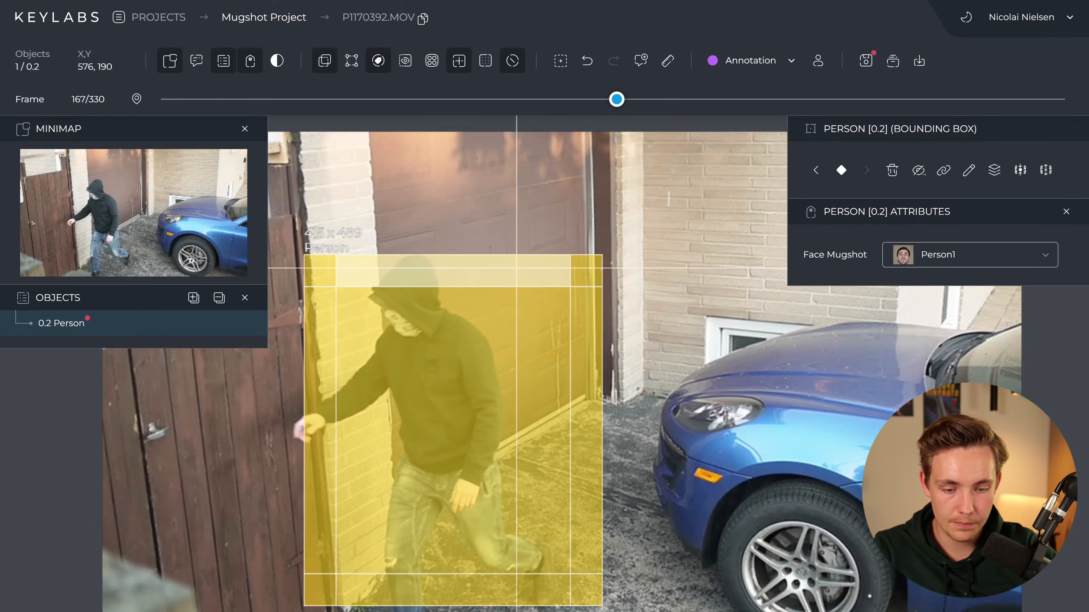
{"action": "left_click_drag", "start_coordinate": [603, 606], "coordinate": [553, 605]}
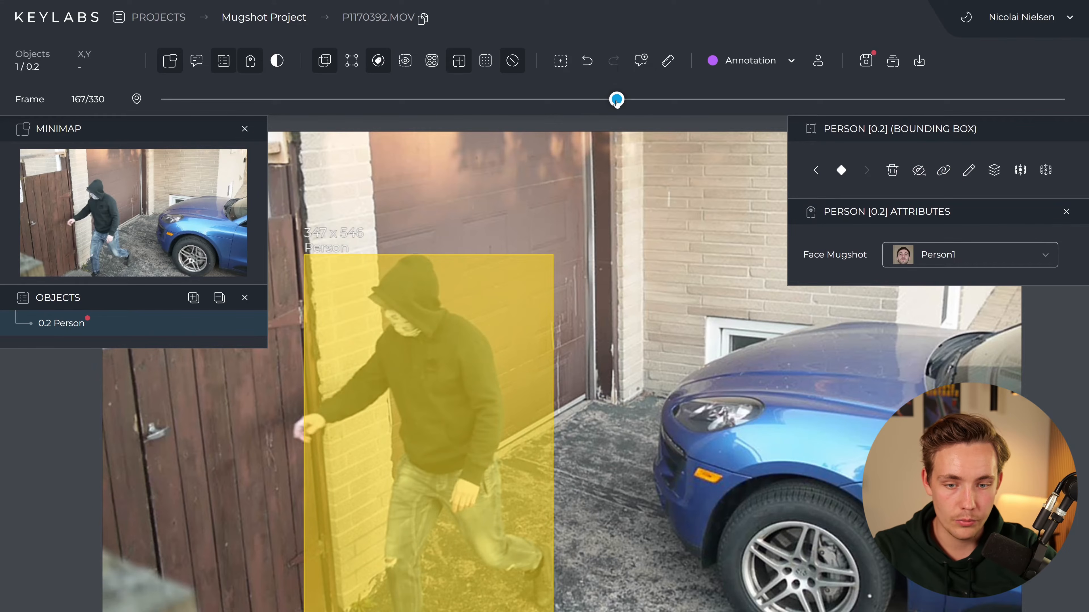
{"action": "mouse_move", "coordinate": [616, 100]}
{"action": "left_mouse_down"}
{"action": "mouse_move", "coordinate": [578, 99]}
{"action": "mouse_move", "coordinate": [624, 100]}
{"action": "left_mouse_up"}
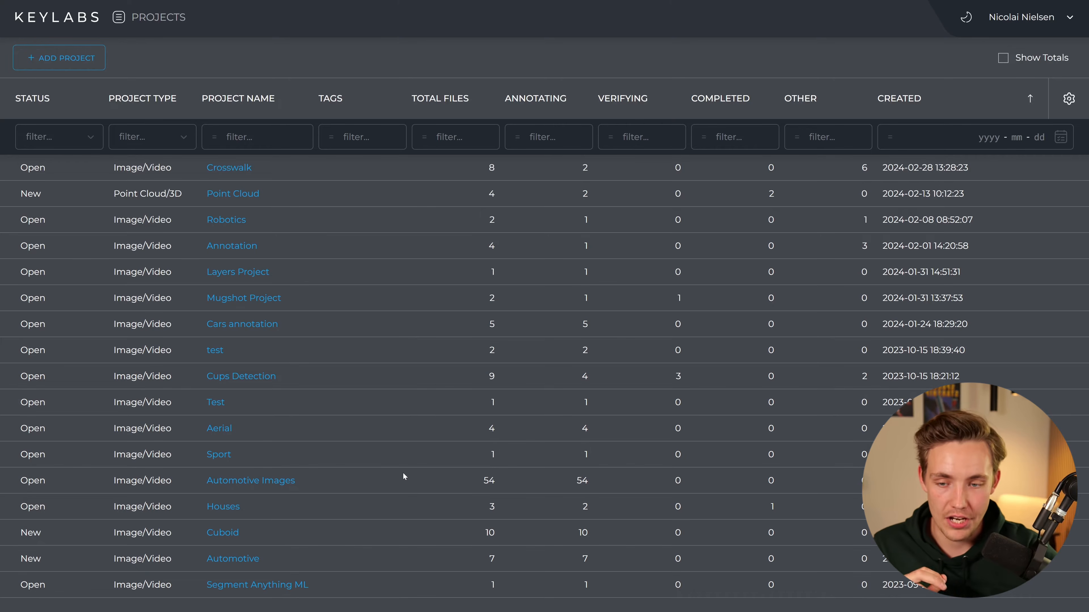
Open street.jpg from the Annotation project's files in the full annotation editor
{"action": "left_click", "coordinate": [232, 246]}
{"action": "left_click", "coordinate": [108, 52]}
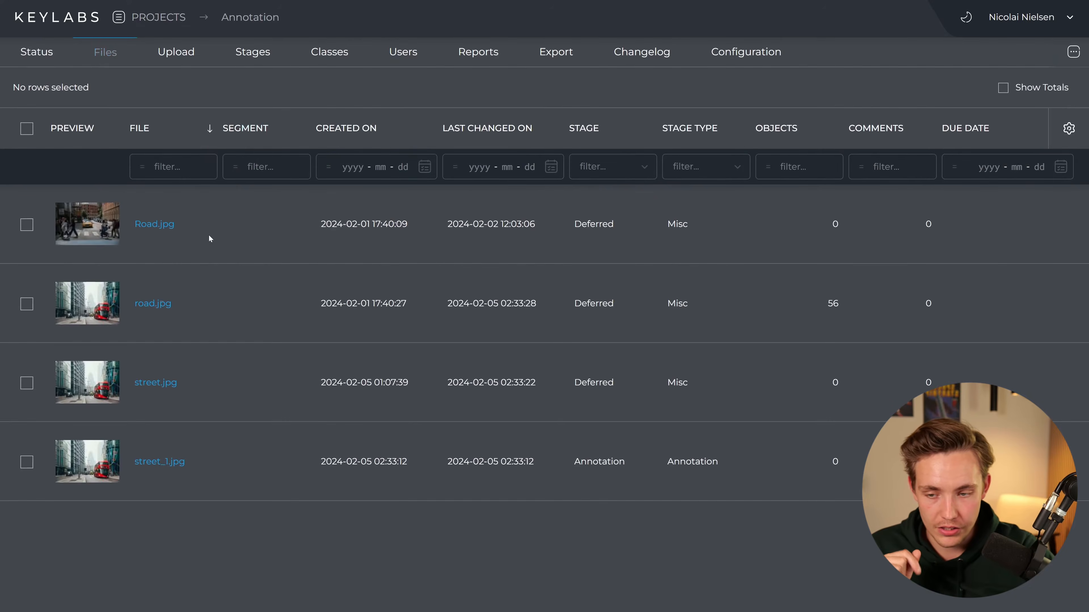
{"action": "left_click", "coordinate": [156, 382]}
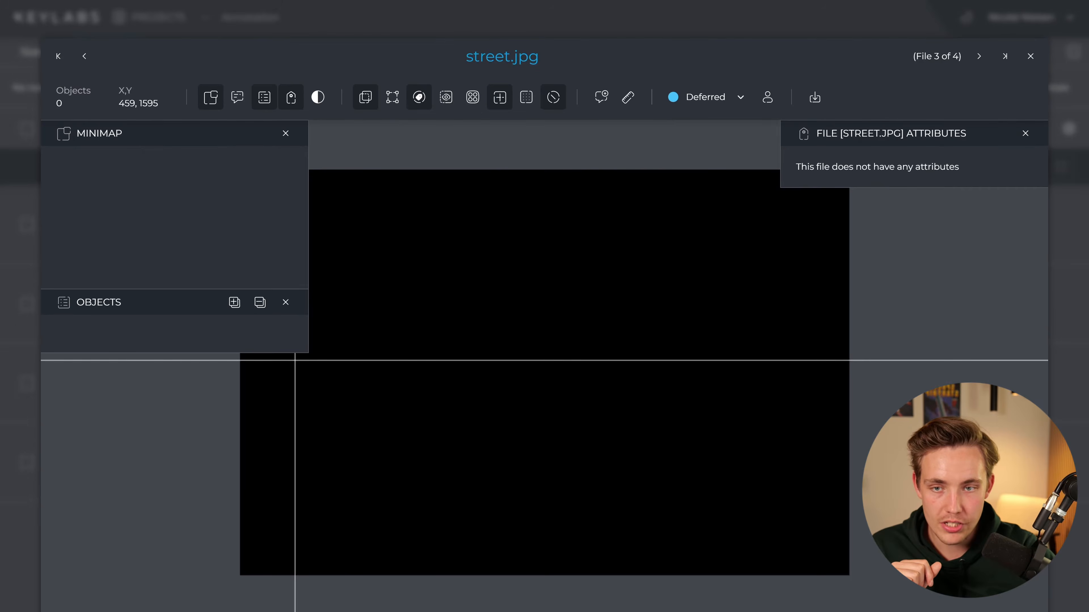
{"action": "left_click", "coordinate": [518, 62]}
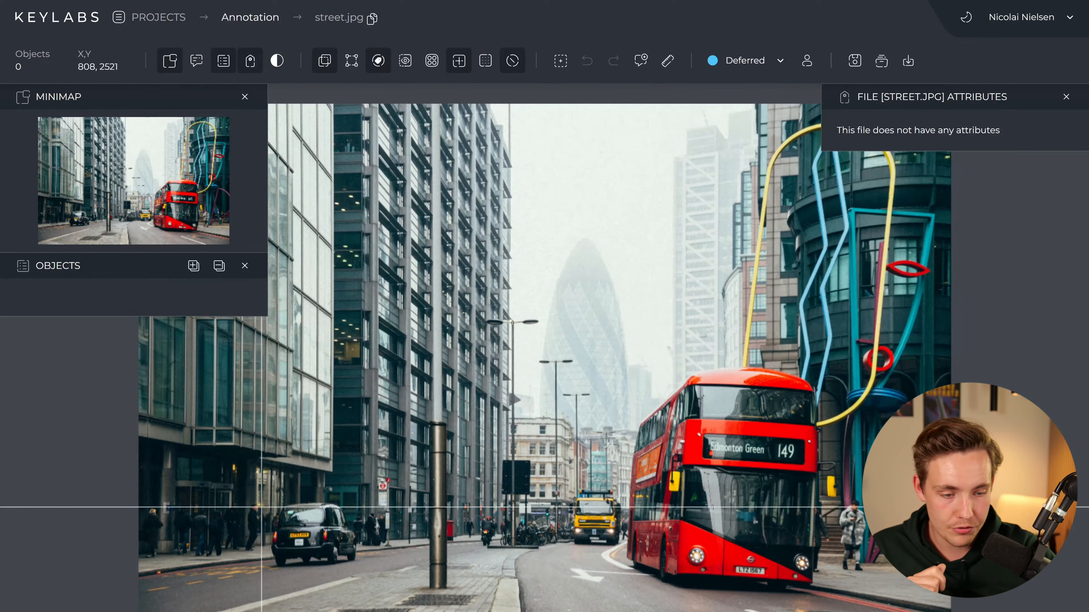
Draw a Vehicle bounding box around the red double-decker bus
{"action": "left_click", "coordinate": [560, 60]}
{"action": "left_click", "coordinate": [606, 86]}
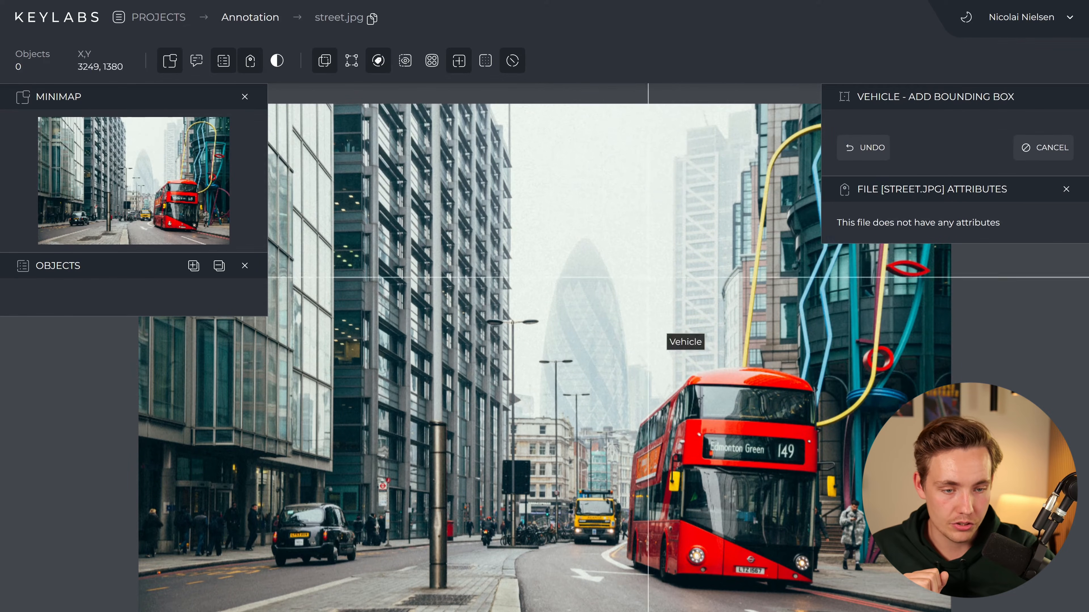
{"action": "left_click_drag", "start_coordinate": [820, 369], "coordinate": [626, 587]}
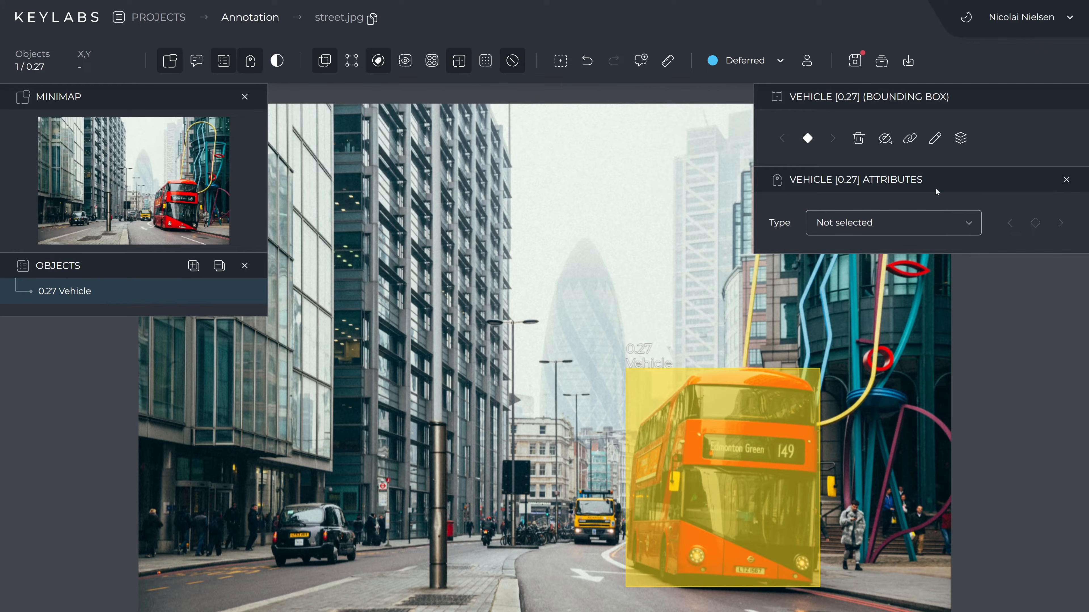
Set the bus's Vehicle attributes to type public transport, make Wrightbus and color Red
{"action": "left_click", "coordinate": [899, 224]}
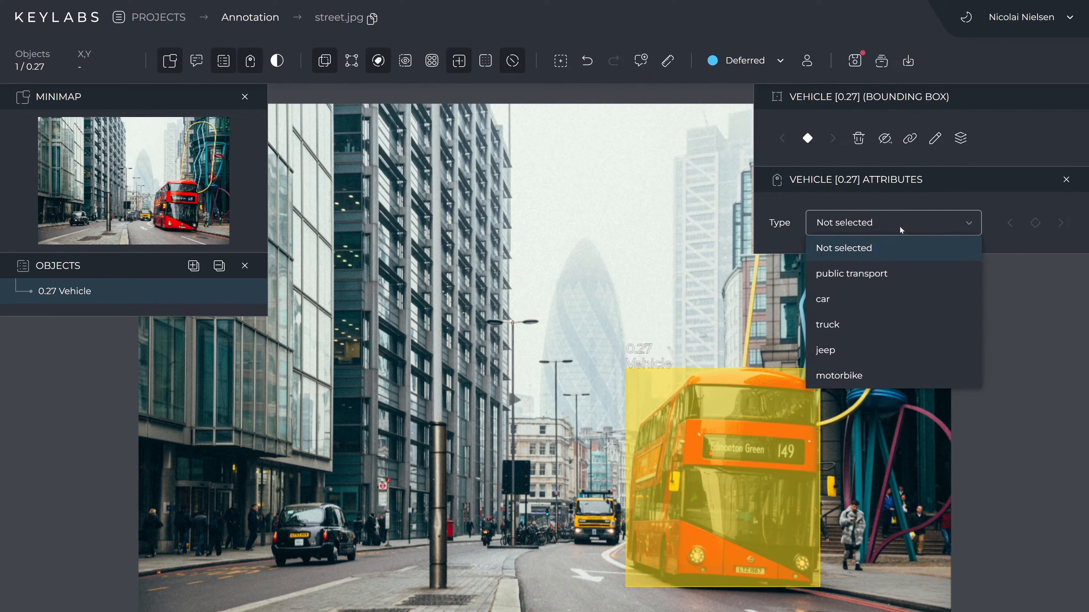
{"action": "left_click", "coordinate": [876, 275]}
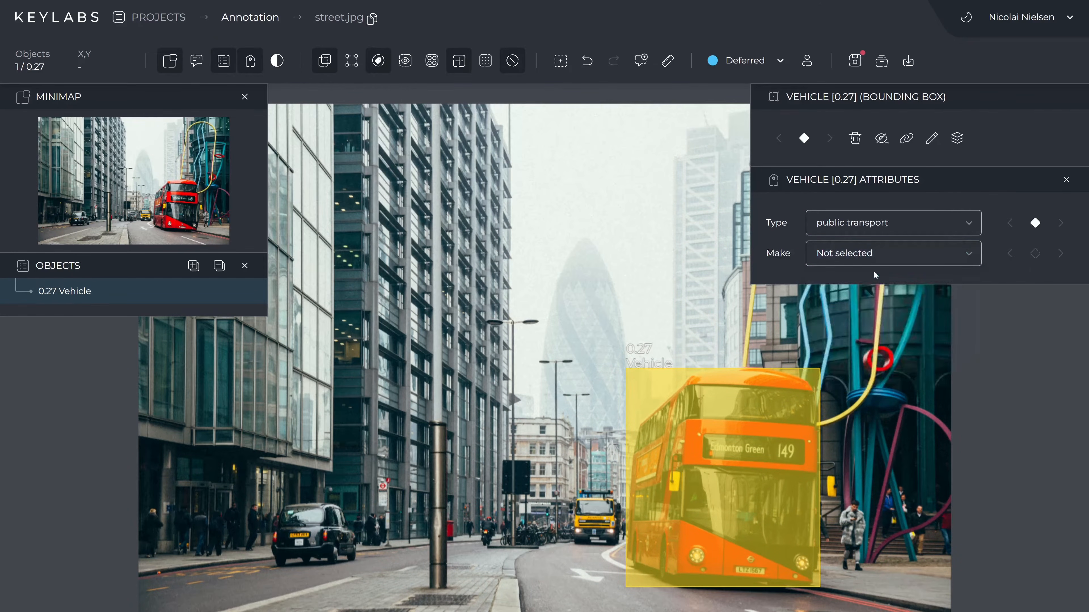
{"action": "left_click", "coordinate": [874, 255]}
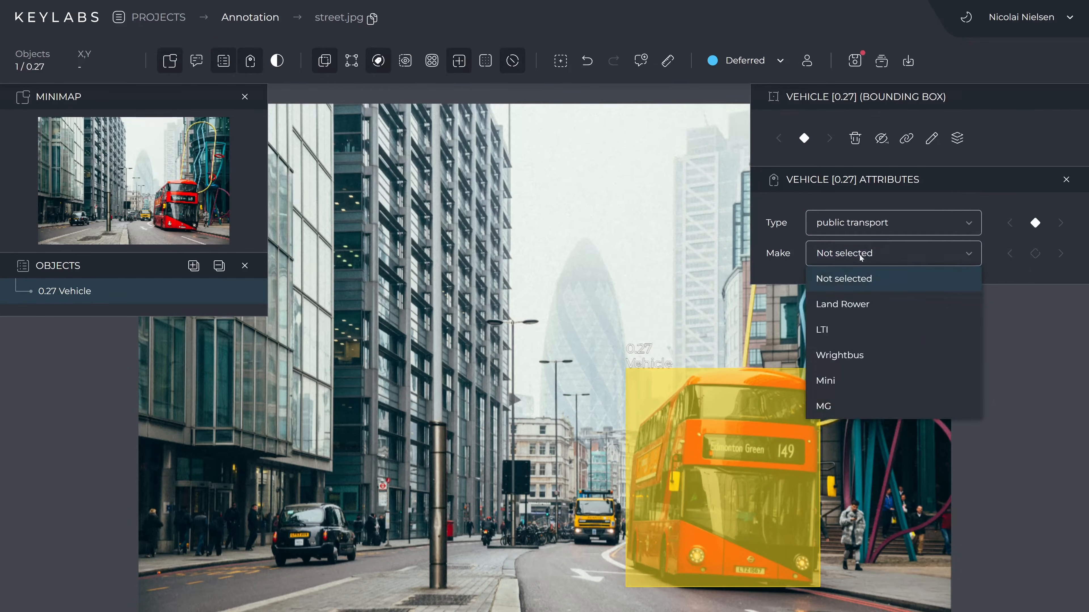
{"action": "left_click", "coordinate": [856, 359]}
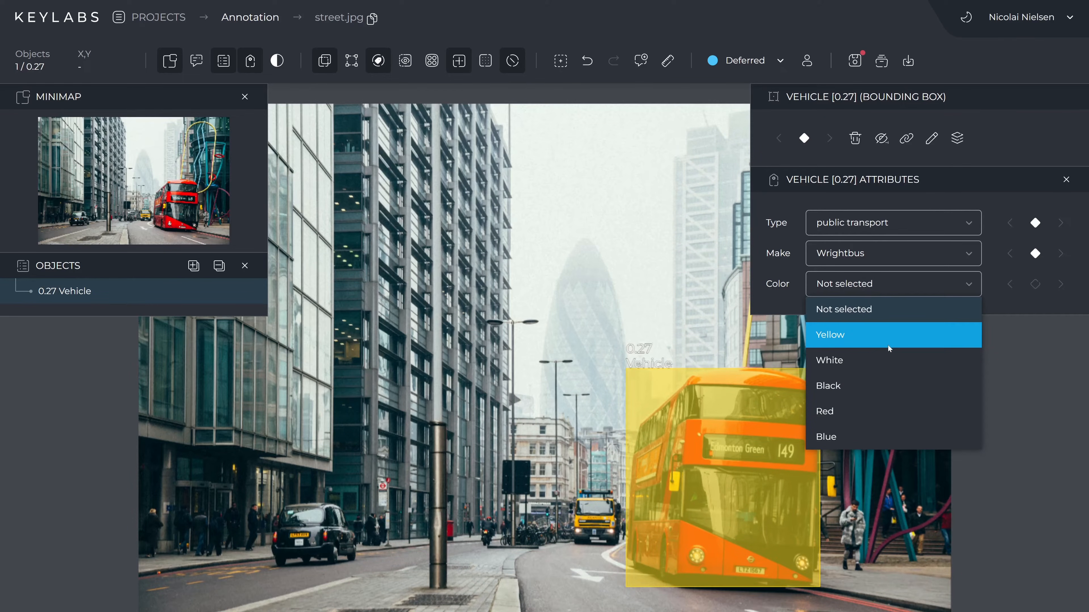
{"action": "left_click", "coordinate": [864, 411]}
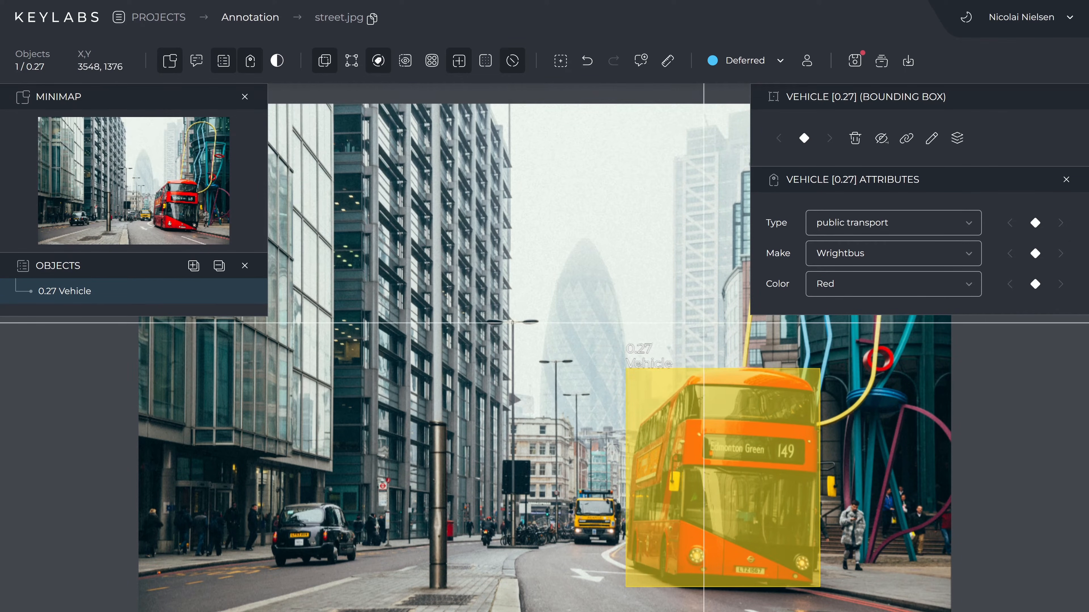
{"action": "scroll", "coordinate": [686, 321], "scroll_direction": "down", "scroll_amount": 1}
{"action": "scroll", "coordinate": [687, 328], "scroll_direction": "up", "scroll_amount": 1}
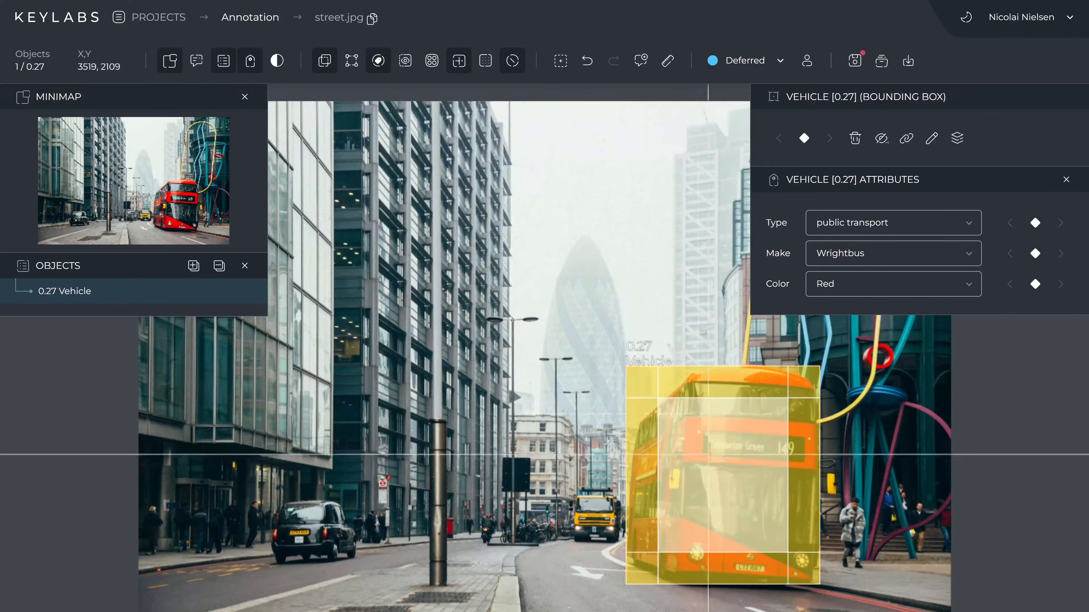
{"action": "left_click", "coordinate": [561, 63]}
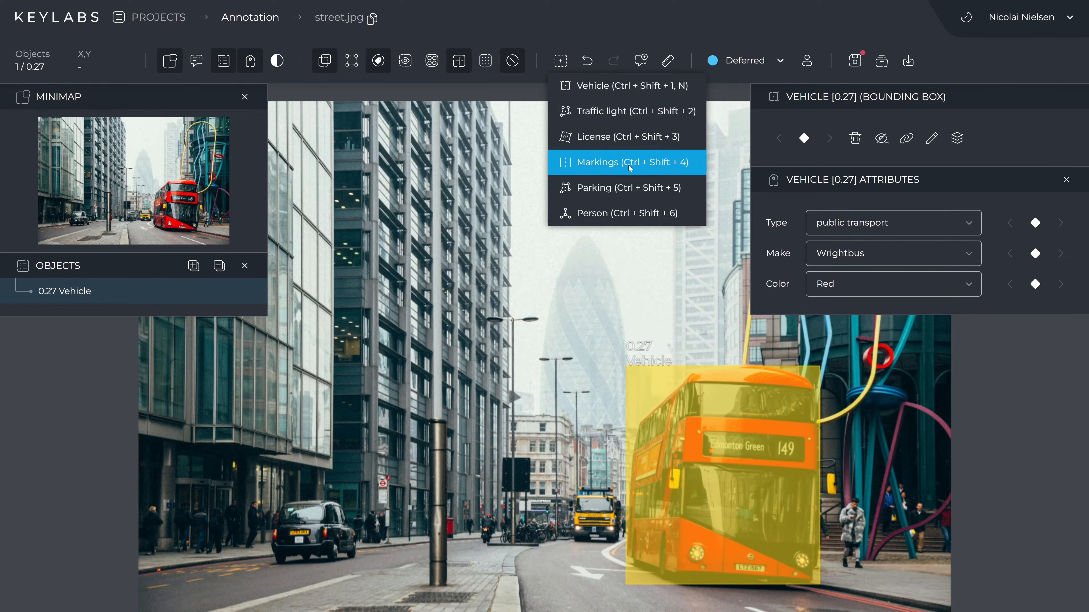
{"action": "left_click", "coordinate": [615, 137]}
{"action": "scroll", "coordinate": [763, 536], "scroll_direction": "up", "scroll_amount": 5}
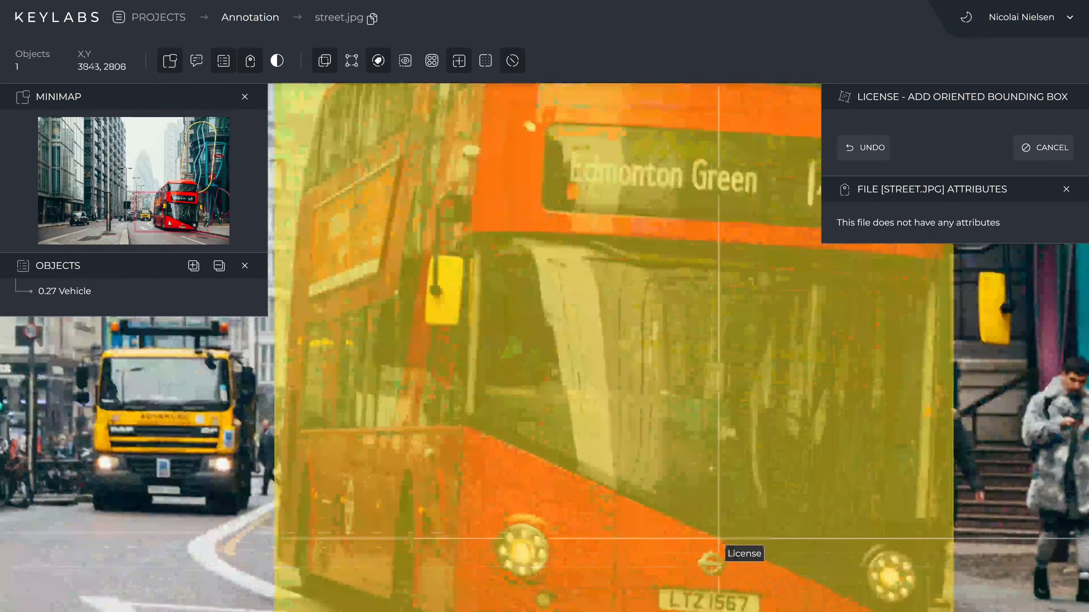
{"action": "left_click", "coordinate": [691, 413]}
{"action": "key", "text": "Escape"}
{"action": "key", "text": "Escape"}
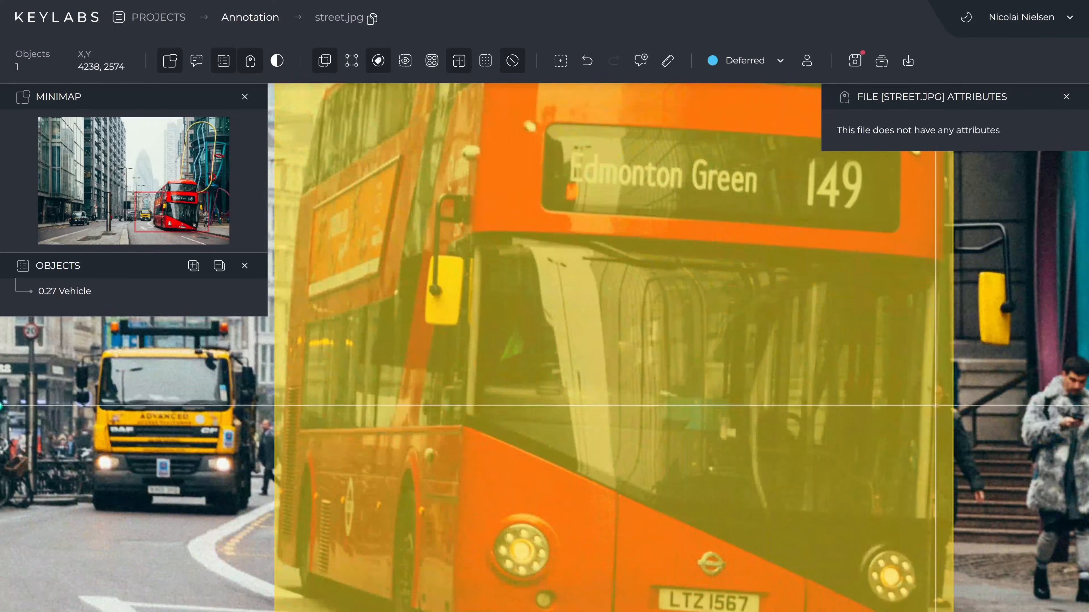
Draw an oriented License bounding box around the license plate on the front of the red bus
{"action": "scroll", "coordinate": [814, 463], "scroll_direction": "down", "scroll_amount": 5}
{"action": "left_click_drag", "start_coordinate": [877, 421], "coordinate": [744, 290]}
{"action": "scroll", "coordinate": [654, 358], "scroll_direction": "up", "scroll_amount": 5}
{"action": "left_click_drag", "start_coordinate": [544, 527], "coordinate": [578, 433]}
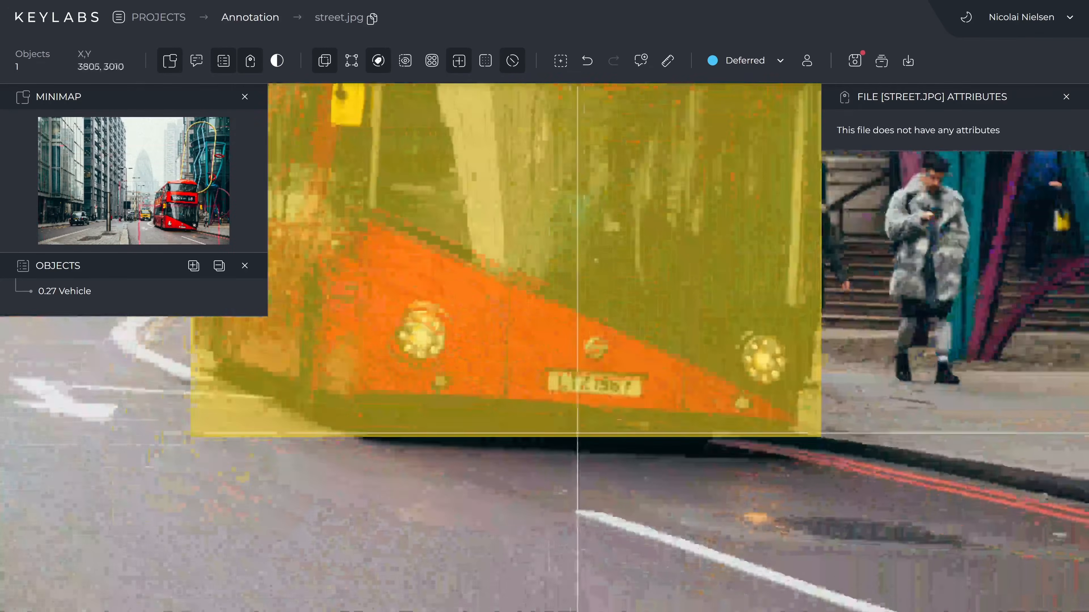
{"action": "scroll", "coordinate": [581, 386], "scroll_direction": "up", "scroll_amount": 5}
{"action": "left_click", "coordinate": [559, 61]}
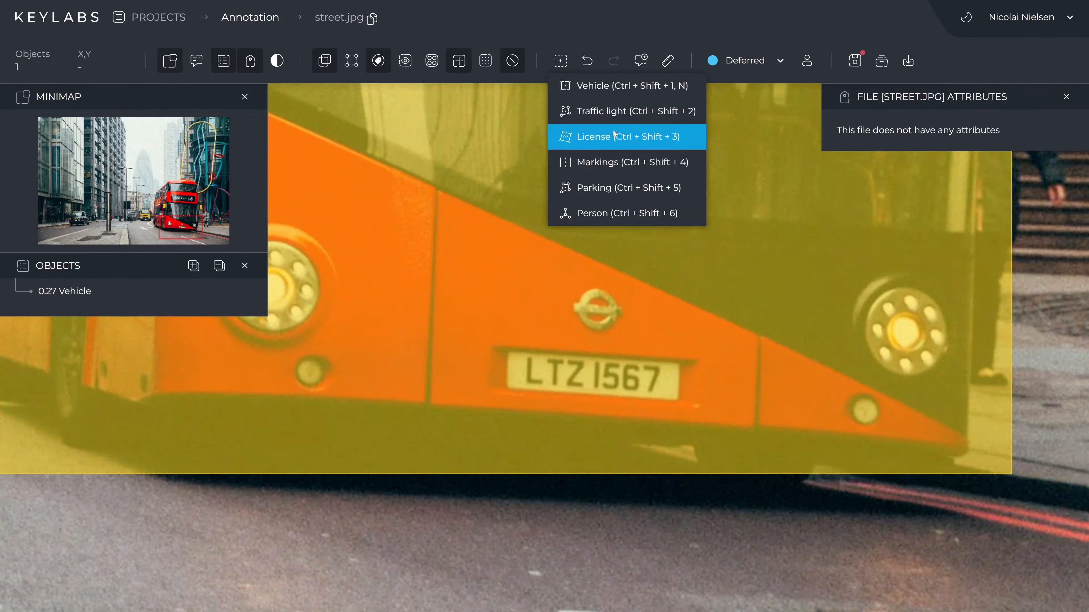
{"action": "left_click", "coordinate": [577, 139]}
{"action": "left_click_drag", "start_coordinate": [506, 350], "coordinate": [679, 400]}
Rotate and tighten the License box to fit the bus's plate, and enter the plate's registration as its Number attribute
{"action": "left_click_drag", "start_coordinate": [592, 317], "coordinate": [596, 318]}
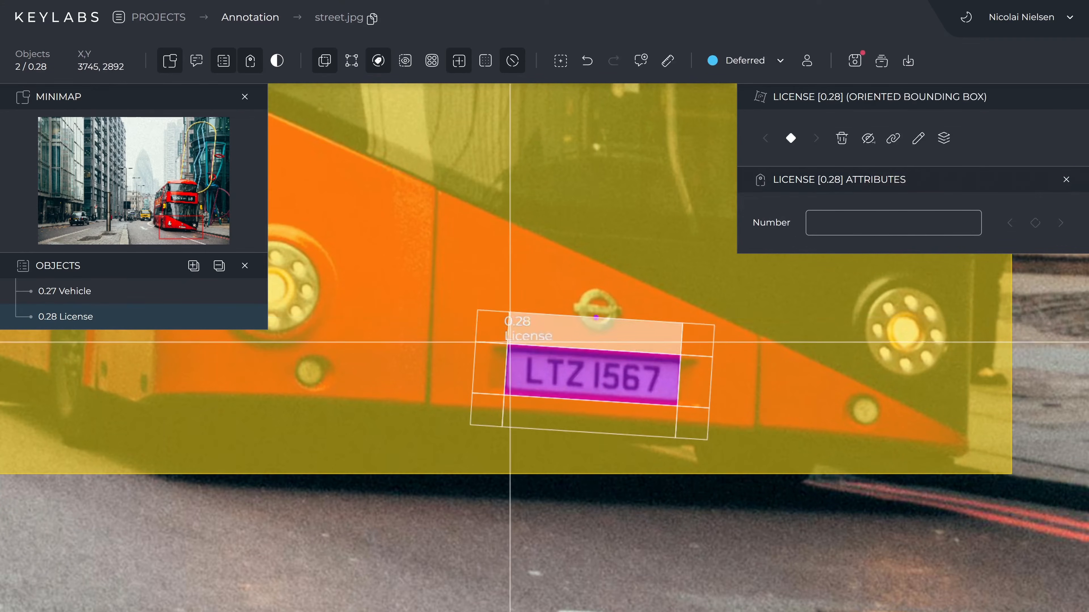
{"action": "left_click_drag", "start_coordinate": [507, 348], "coordinate": [508, 349]}
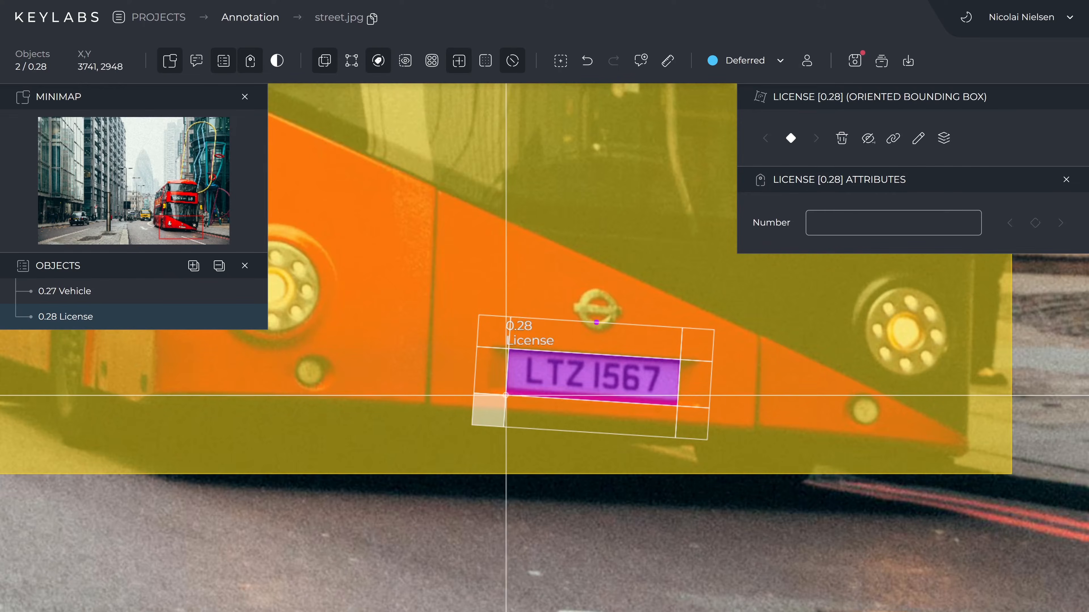
{"action": "left_click_drag", "start_coordinate": [506, 395], "coordinate": [505, 393]}
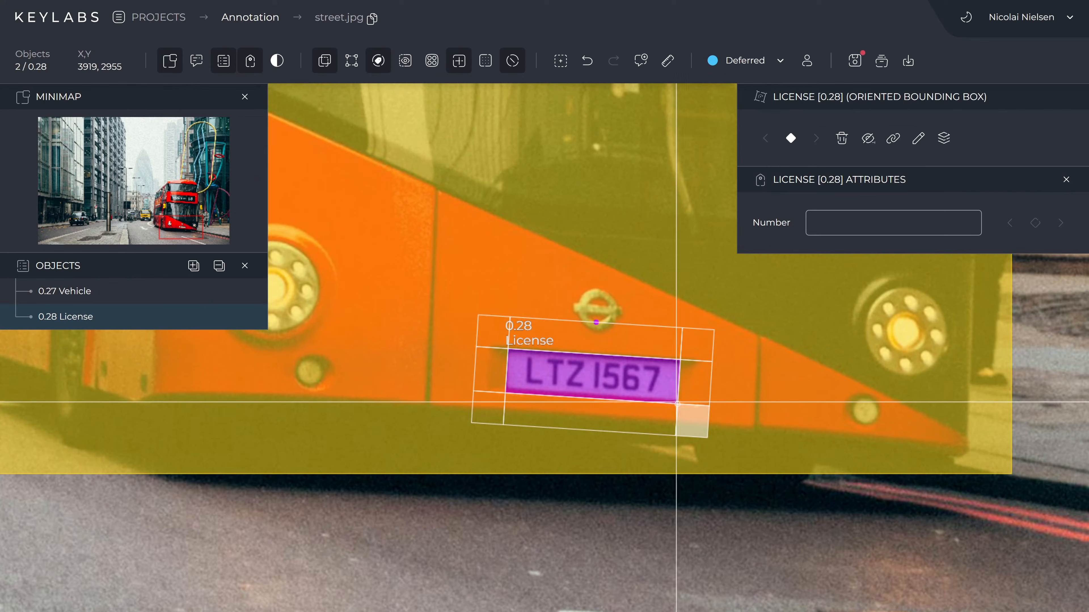
{"action": "left_click_drag", "start_coordinate": [678, 404], "coordinate": [677, 401]}
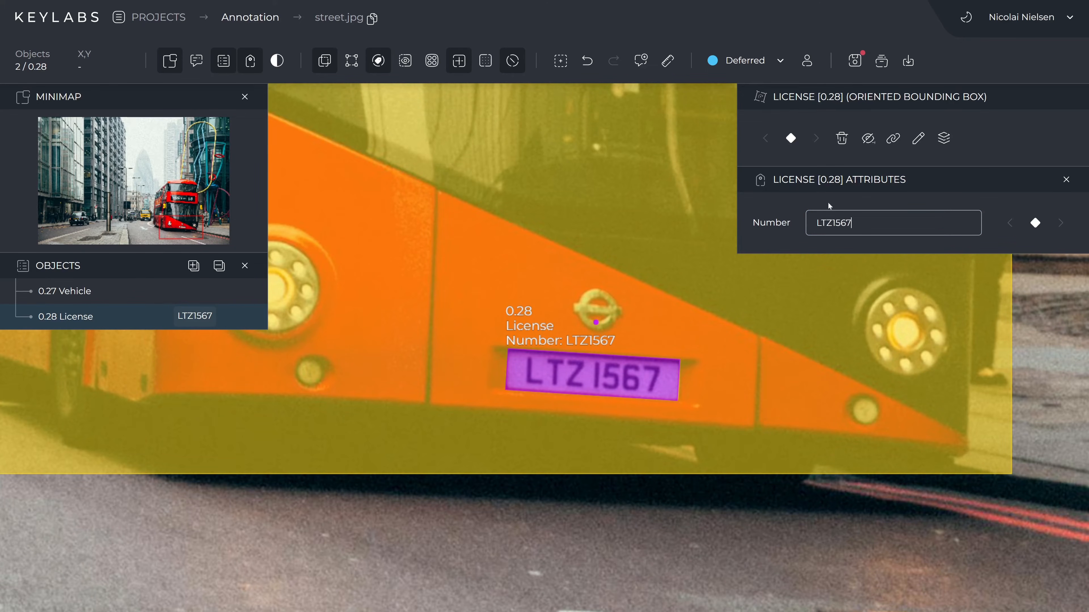
Link the bus's License object to the bus's Vehicle bounding box
{"action": "scroll", "coordinate": [590, 335], "scroll_direction": "down", "scroll_amount": 5}
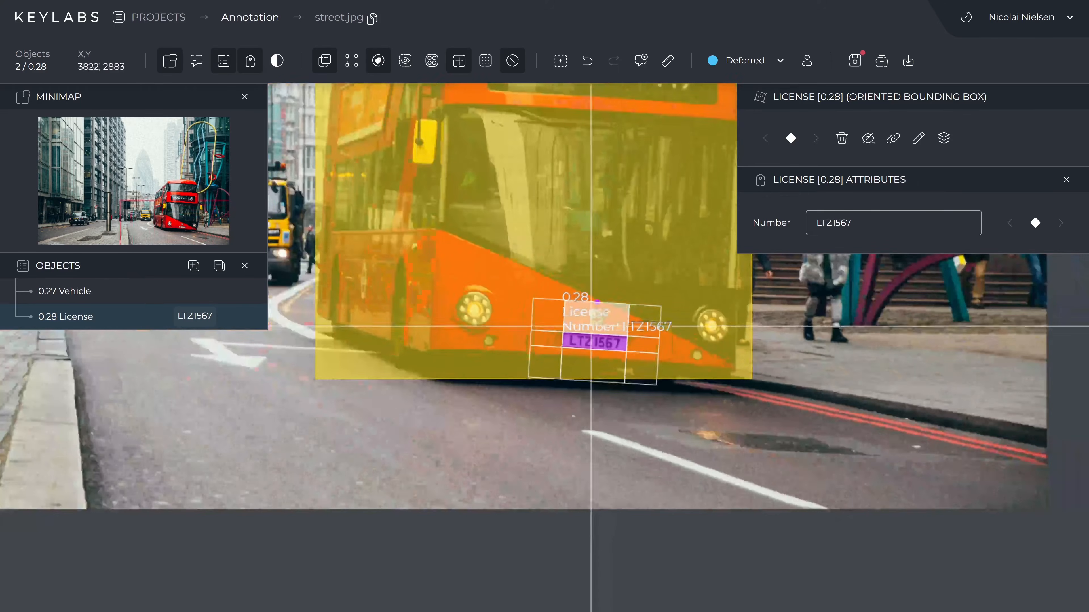
{"action": "scroll", "coordinate": [591, 326], "scroll_direction": "down", "scroll_amount": 5}
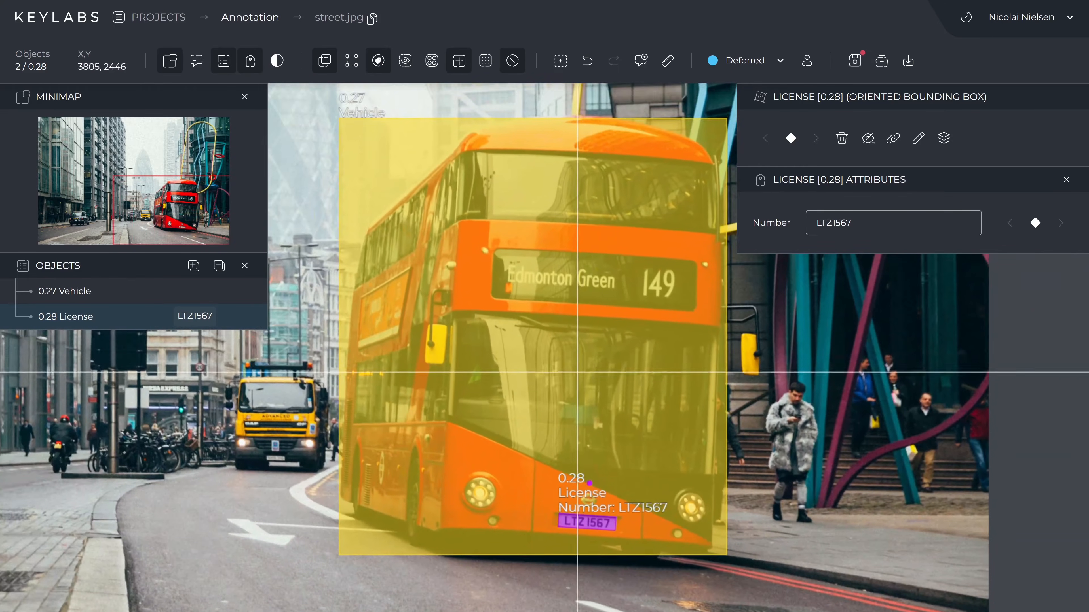
{"action": "left_click_drag", "start_coordinate": [577, 372], "coordinate": [555, 360]}
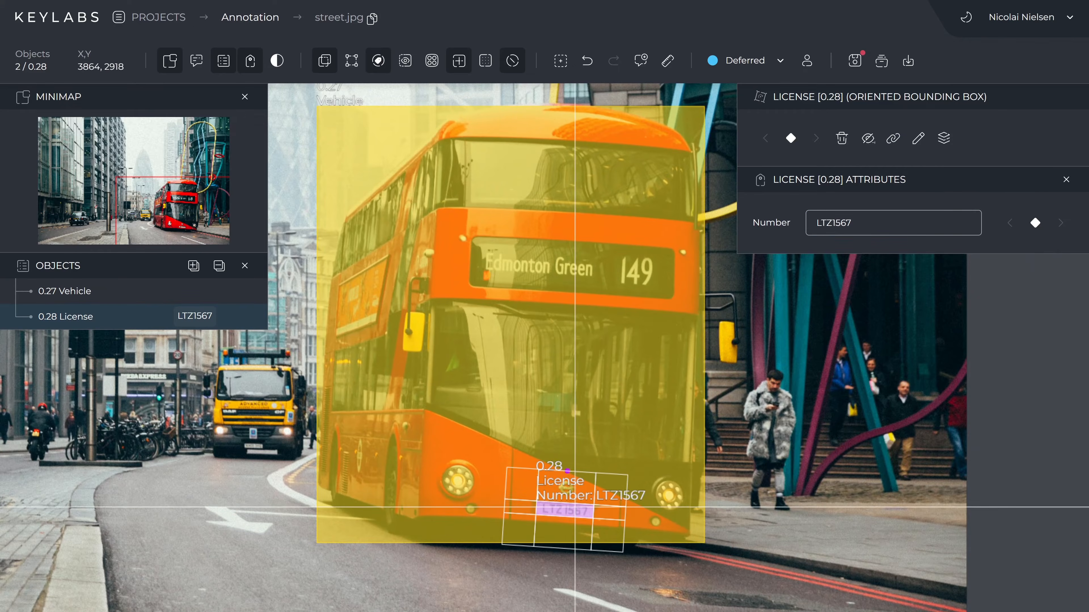
{"action": "left_click", "coordinate": [893, 138]}
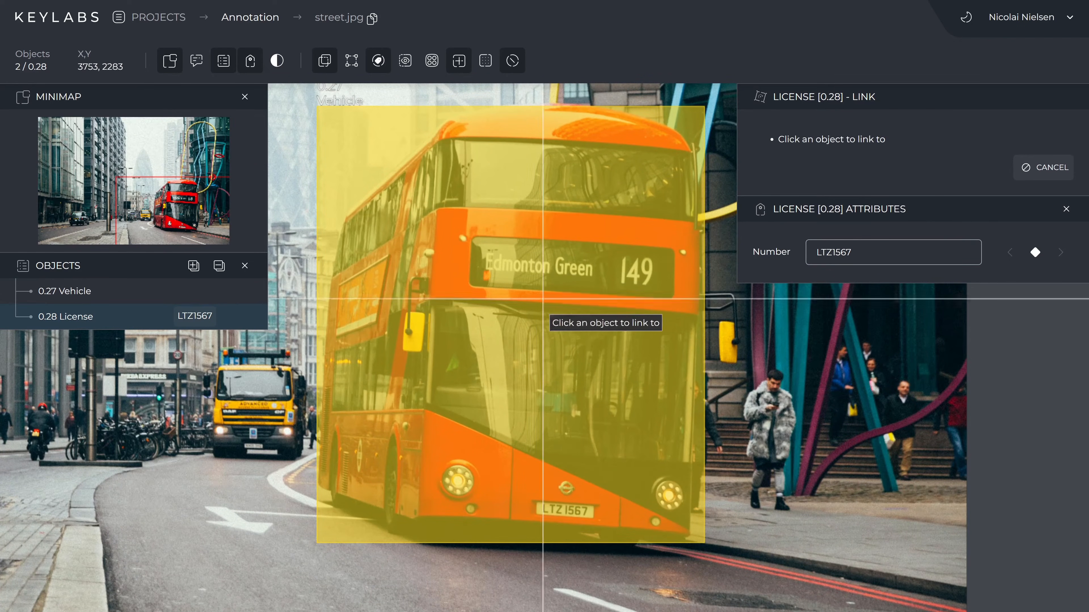
{"action": "left_click", "coordinate": [624, 401]}
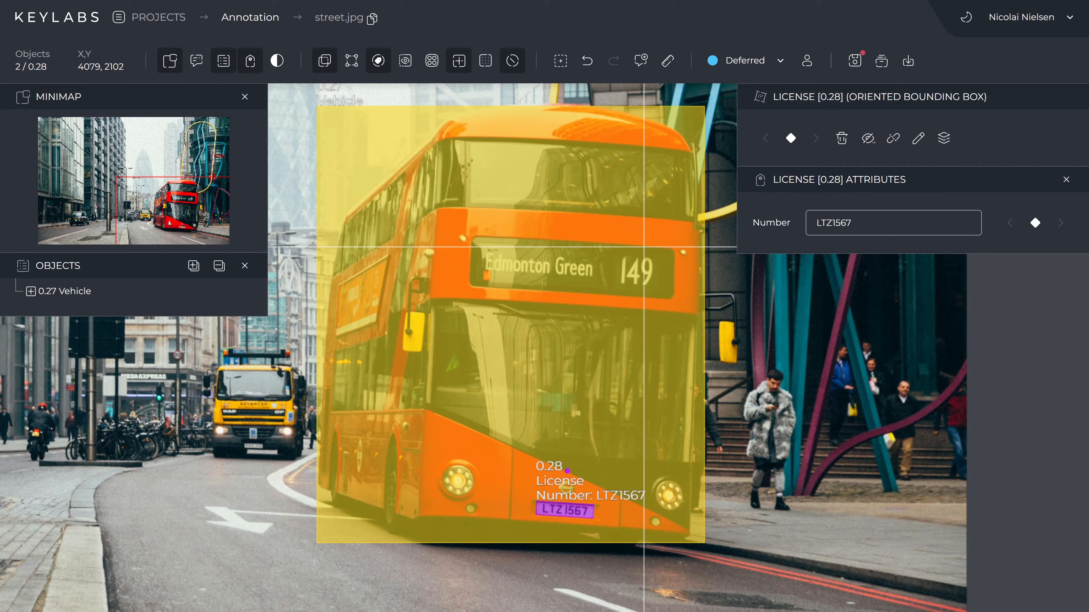
Examine how the linked License is nested under the bus's Vehicle in the object hierarchy, and collapse it again
{"action": "left_click", "coordinate": [71, 292]}
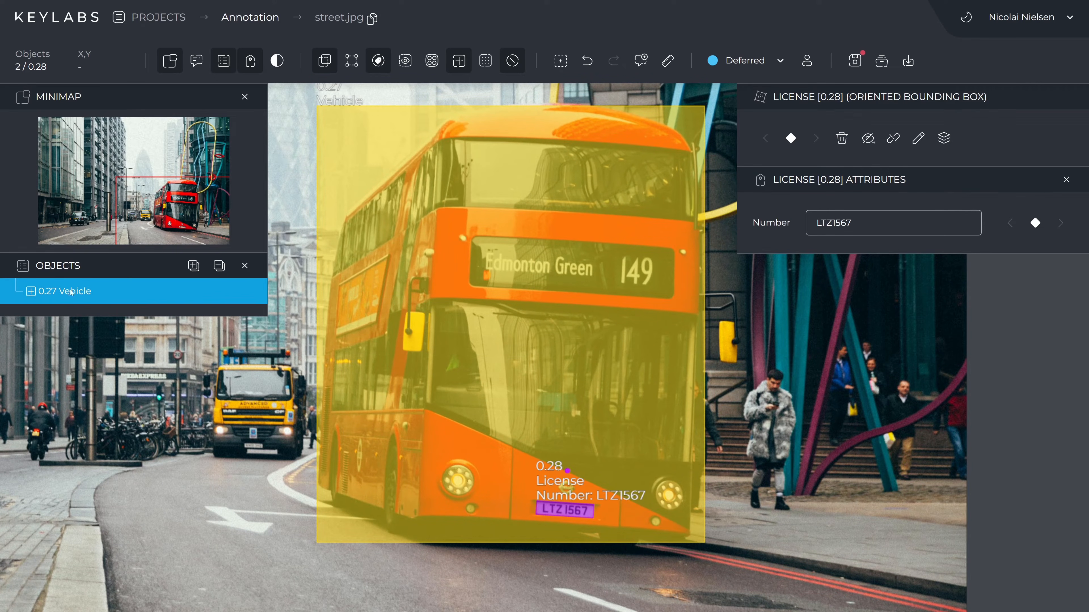
{"action": "left_click", "coordinate": [31, 292]}
{"action": "left_click", "coordinate": [95, 319]}
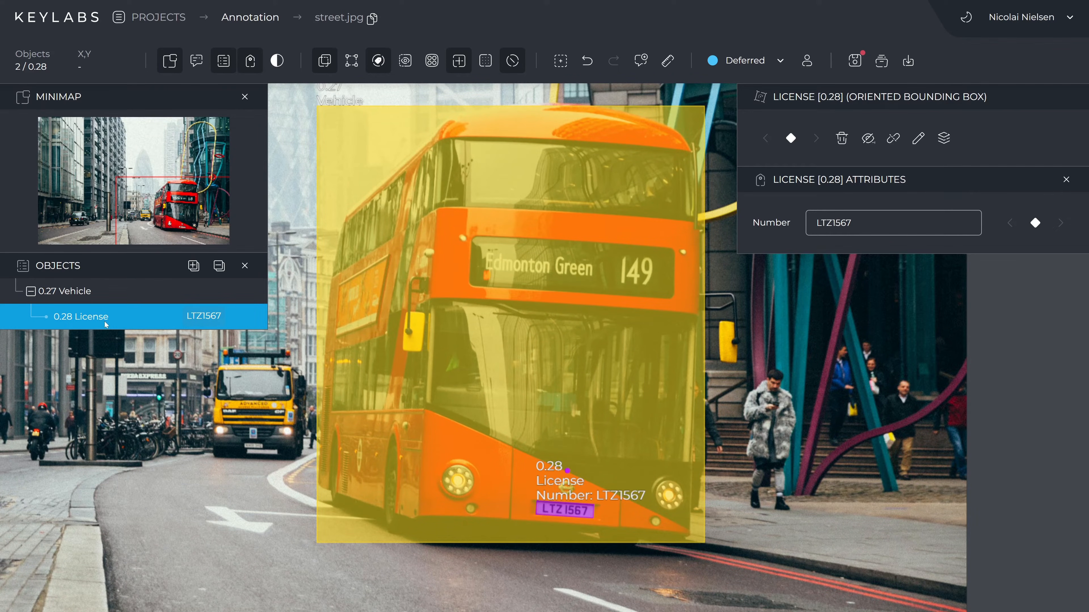
{"action": "left_click", "coordinate": [84, 300]}
{"action": "left_click", "coordinate": [96, 312]}
{"action": "left_click", "coordinate": [102, 294]}
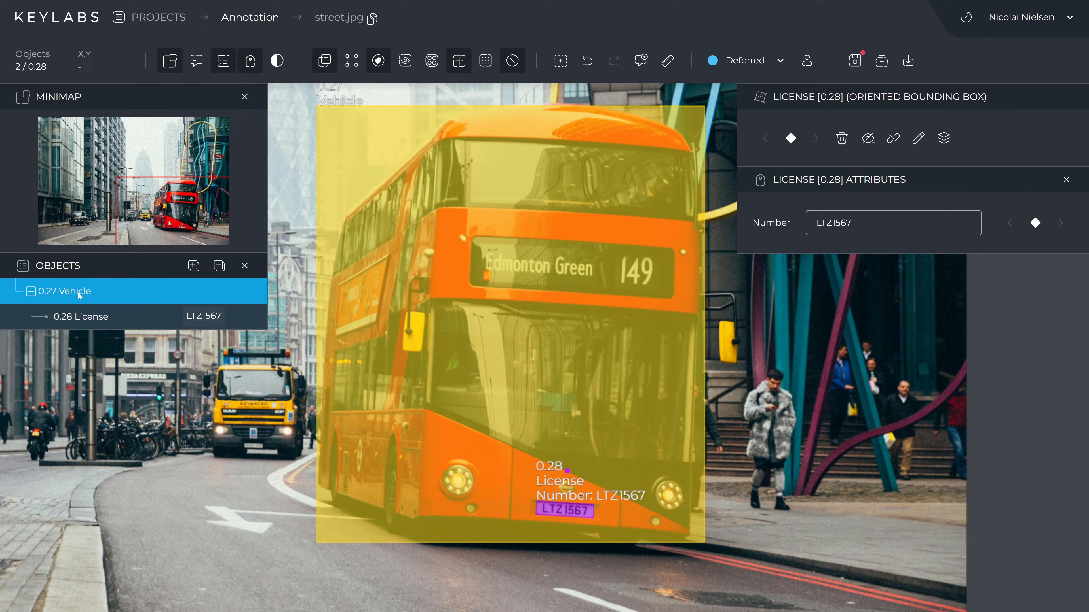
{"action": "left_click", "coordinate": [201, 320]}
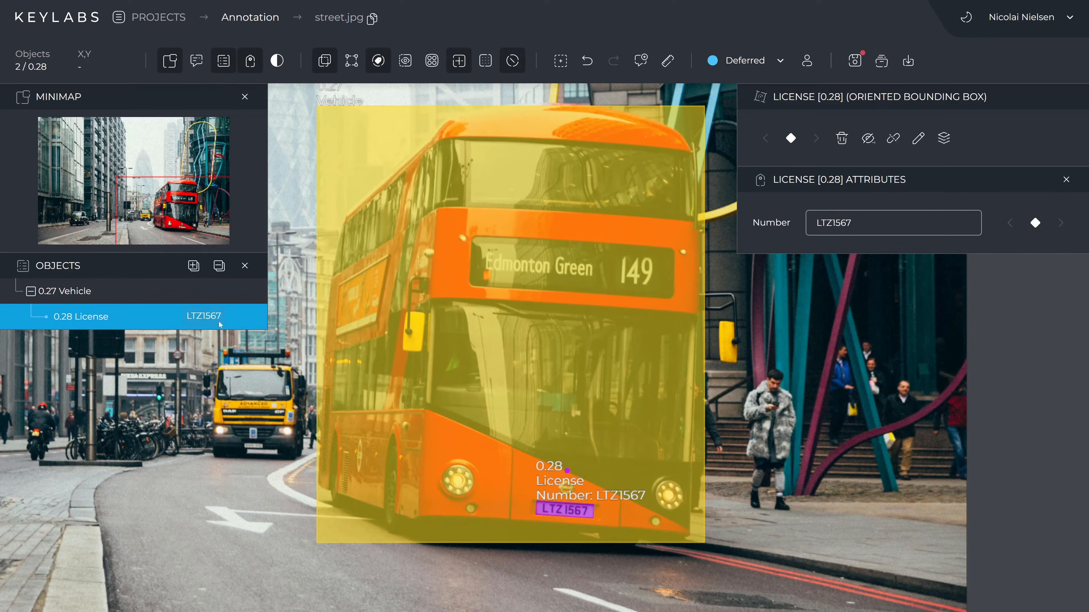
{"action": "left_click", "coordinate": [40, 296]}
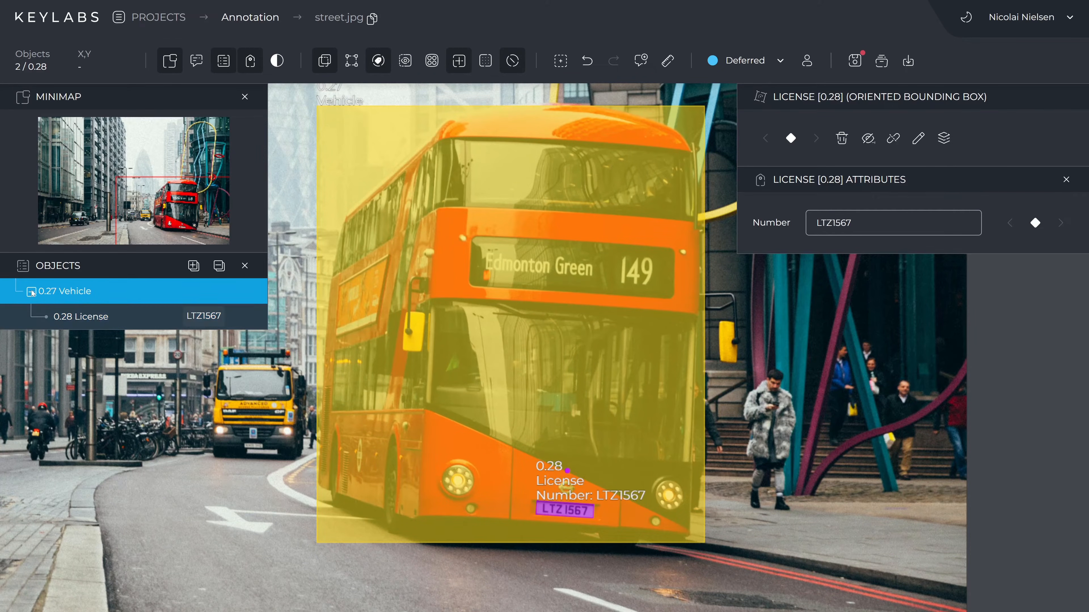
{"action": "left_click", "coordinate": [33, 294]}
Draw a Vehicle bounding box around the black taxi
{"action": "left_click_drag", "start_coordinate": [229, 373], "coordinate": [587, 405]}
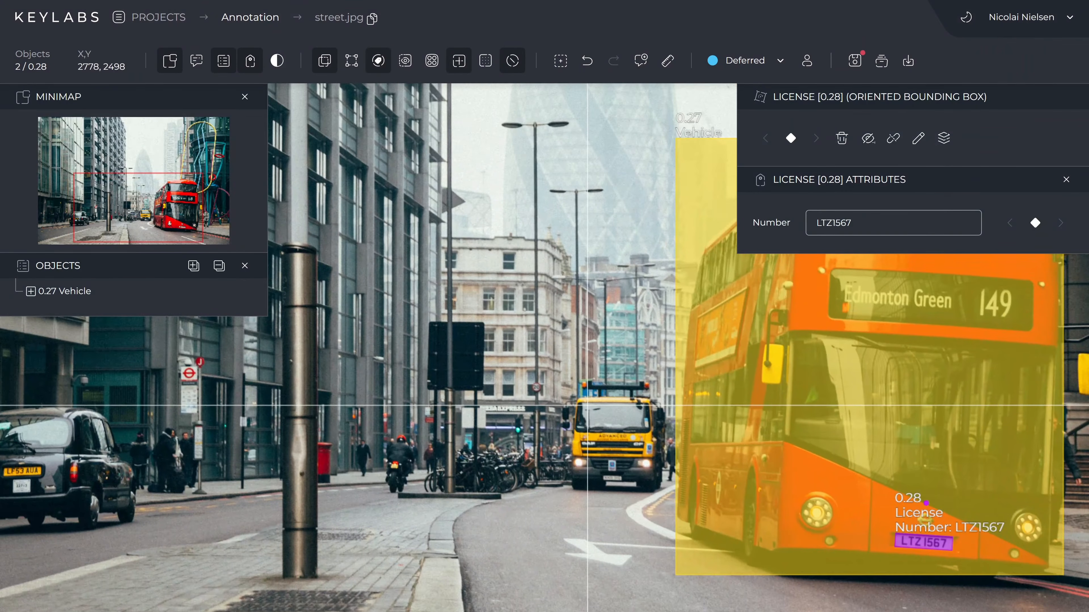
{"action": "left_click_drag", "start_coordinate": [216, 467], "coordinate": [676, 389]}
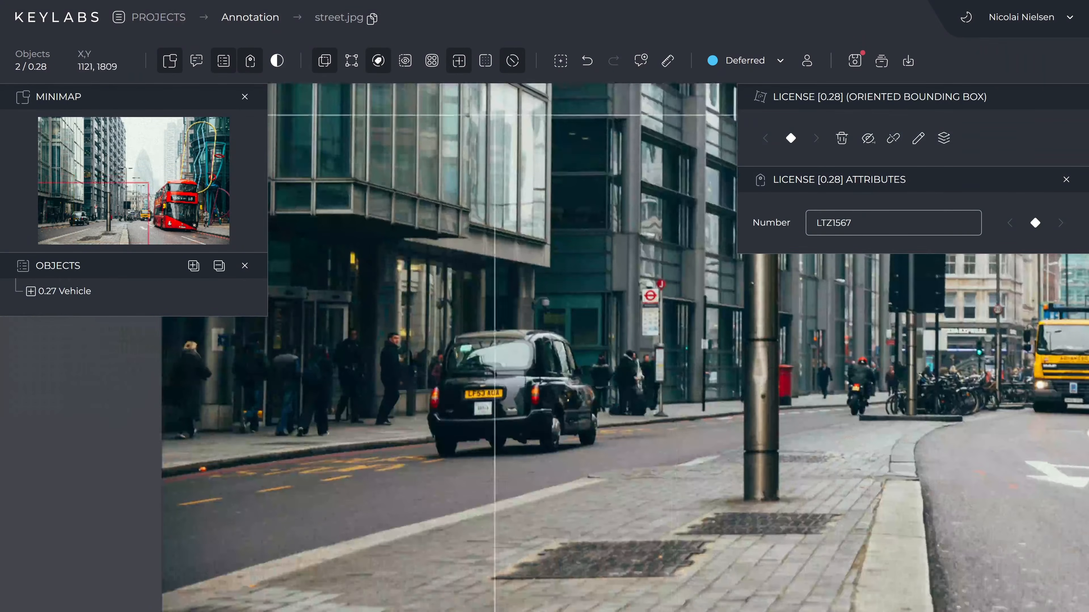
{"action": "left_click", "coordinate": [562, 62]}
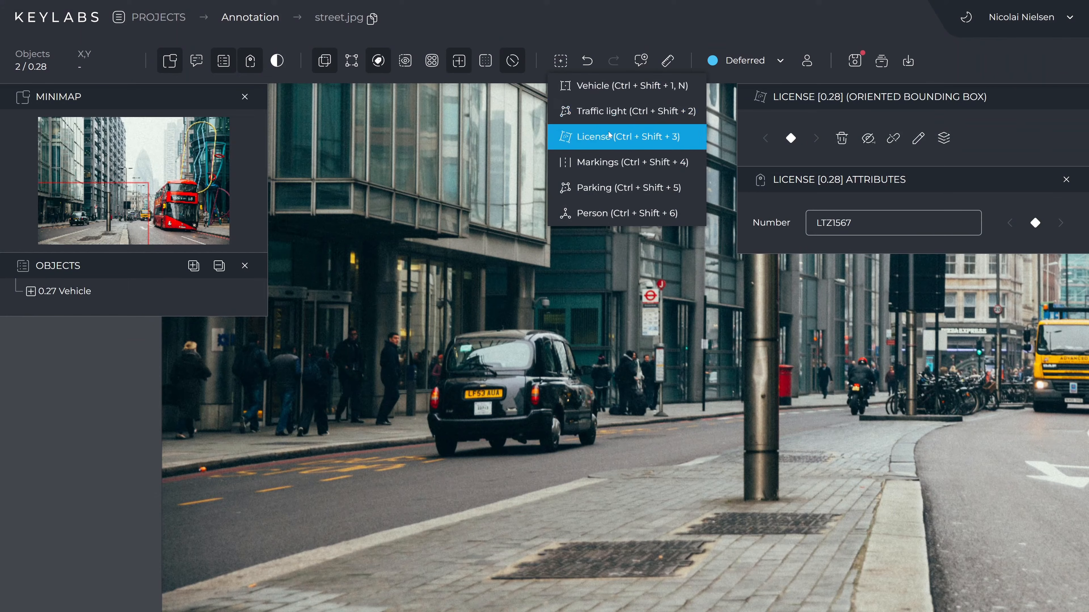
{"action": "left_click", "coordinate": [452, 358]}
{"action": "left_click_drag", "start_coordinate": [452, 358], "coordinate": [537, 385]}
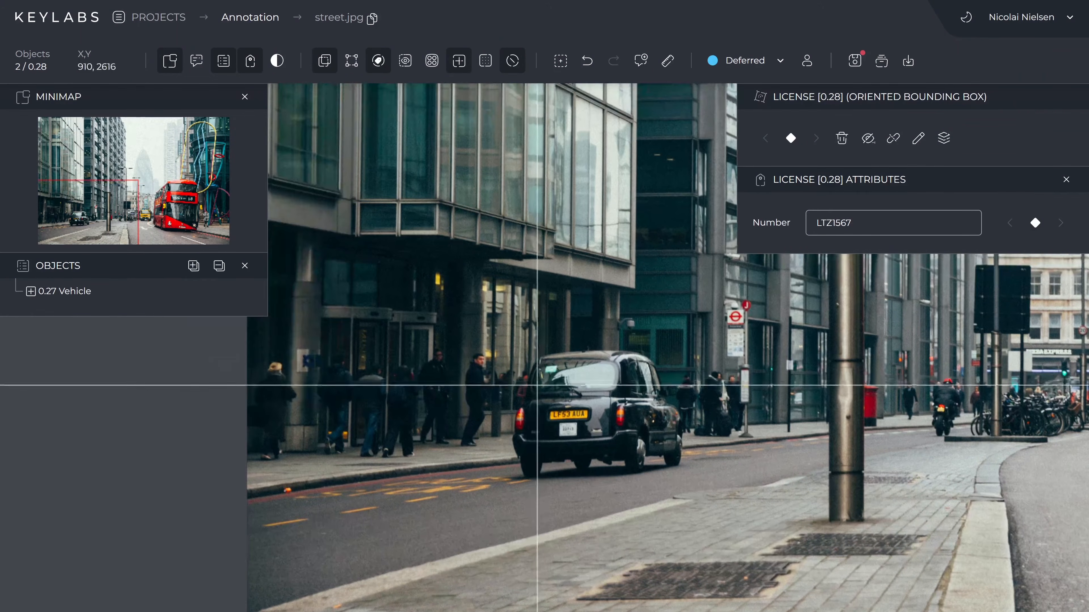
{"action": "scroll", "coordinate": [538, 385], "scroll_direction": "up", "scroll_amount": 2}
{"action": "left_click_drag", "start_coordinate": [644, 403], "coordinate": [603, 403]}
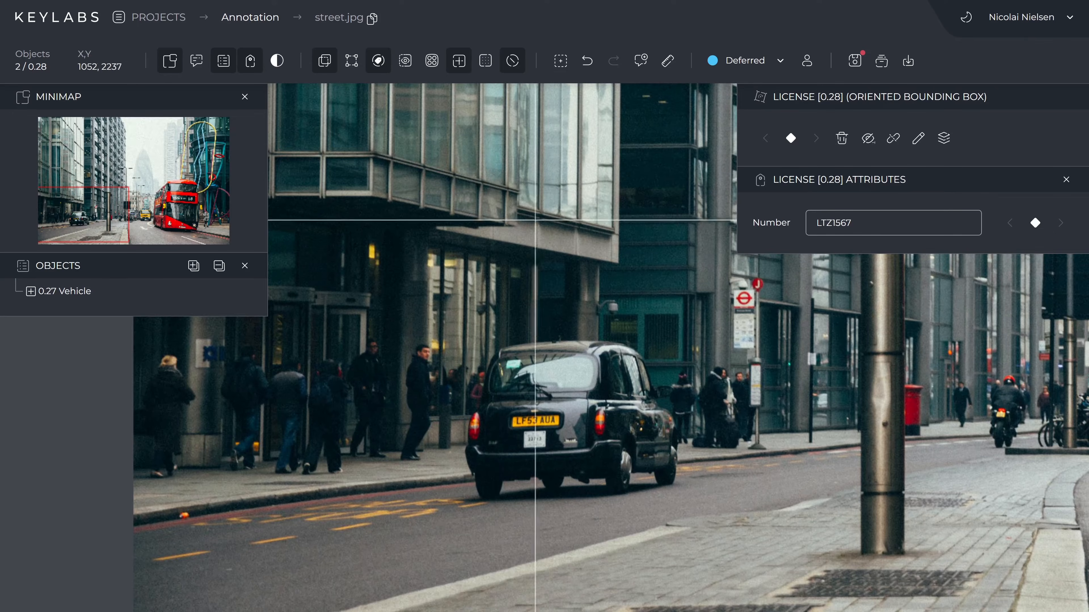
{"action": "left_click_drag", "start_coordinate": [624, 303], "coordinate": [524, 293]}
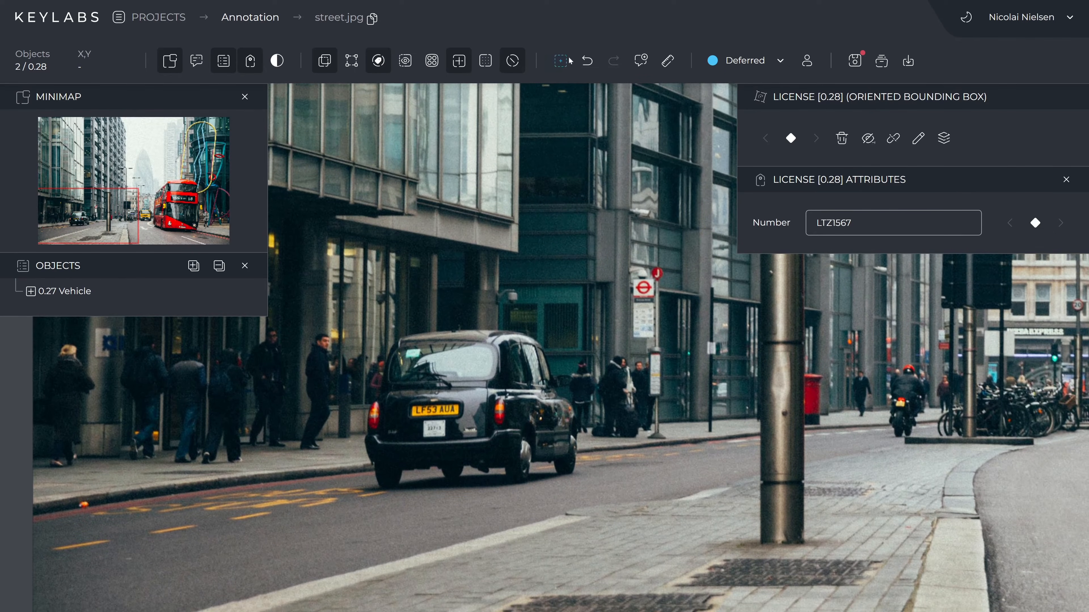
{"action": "left_click", "coordinate": [561, 60]}
{"action": "left_click", "coordinate": [616, 93]}
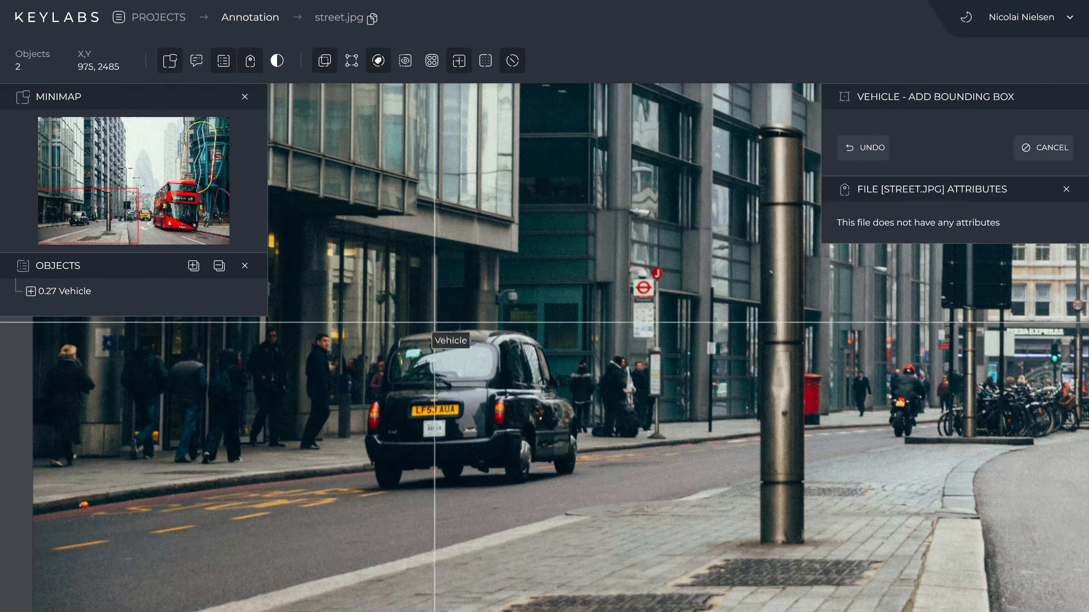
{"action": "mouse_move", "coordinate": [368, 328]}
{"action": "left_mouse_down"}
{"action": "mouse_move", "coordinate": [574, 467]}
{"action": "mouse_move", "coordinate": [580, 484]}
{"action": "left_mouse_up"}
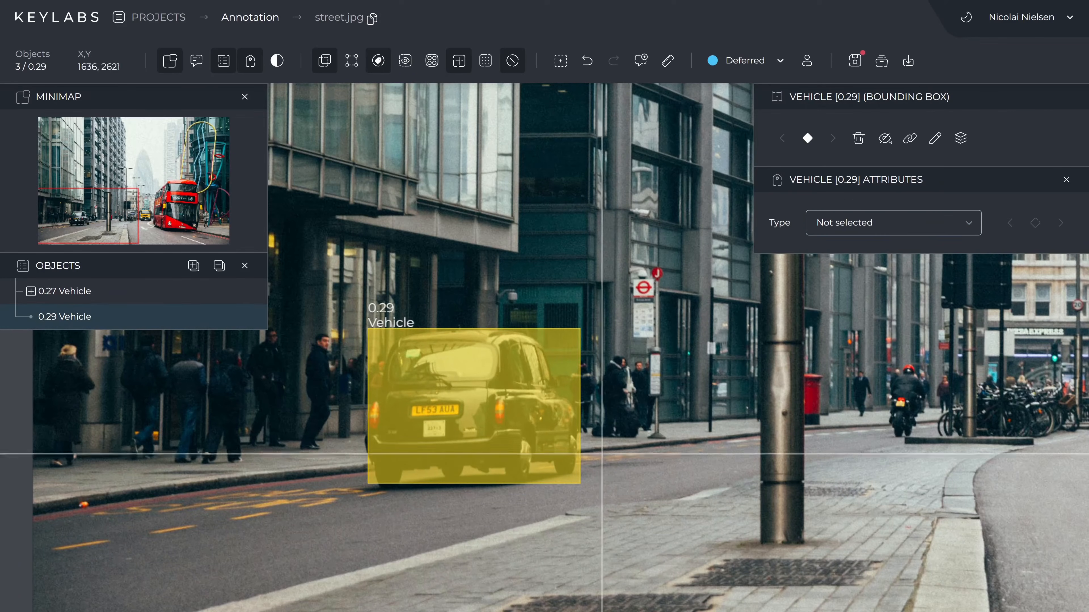
Set the taxi's Vehicle attributes to type car, make Mini and color Black
{"action": "left_click", "coordinate": [862, 222]}
{"action": "left_click", "coordinate": [860, 299]}
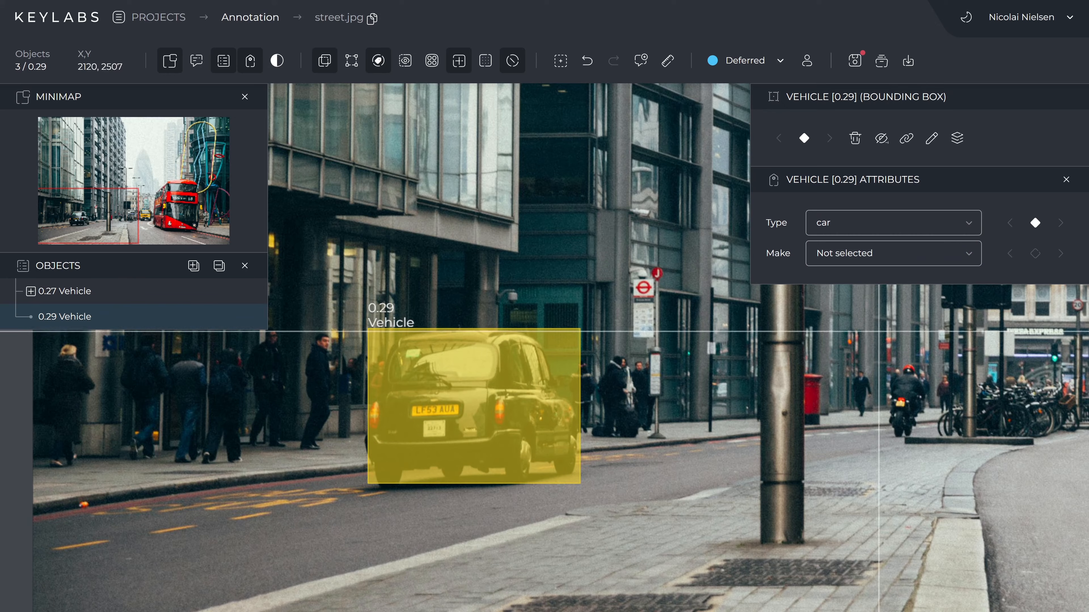
{"action": "left_click", "coordinate": [817, 248]}
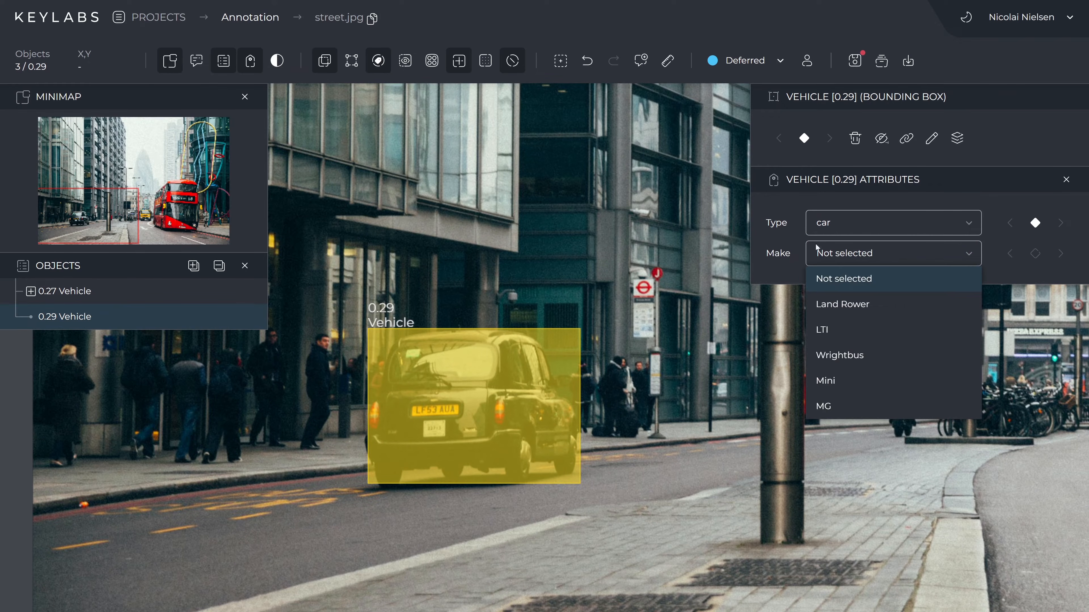
{"action": "left_click", "coordinate": [843, 382]}
{"action": "left_click", "coordinate": [861, 284]}
{"action": "left_click", "coordinate": [862, 386]}
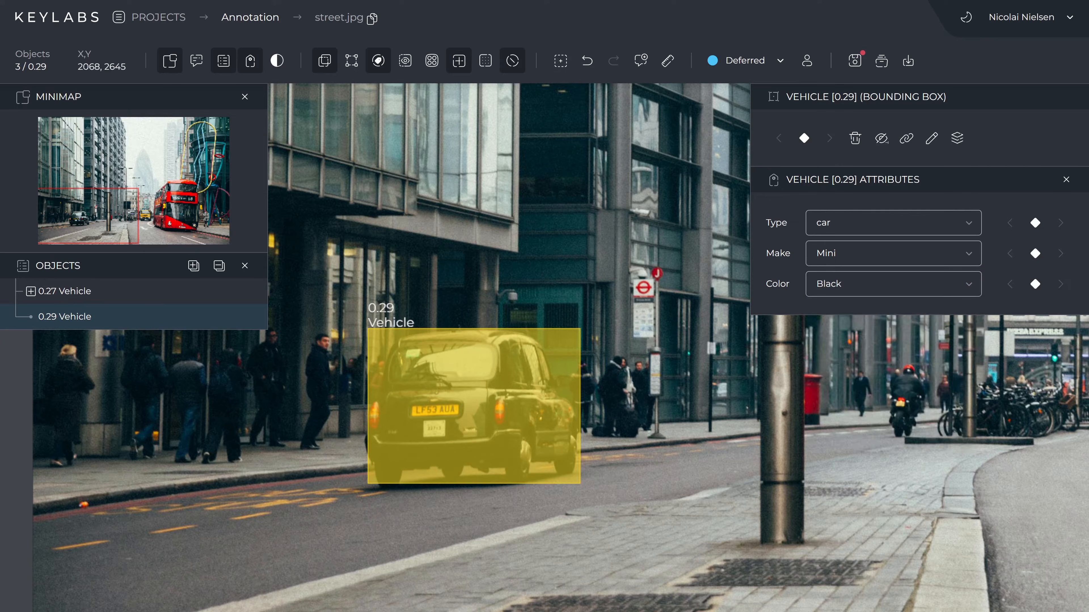
Draw an oriented License bounding box around the black taxi's rear license plate and rotate it to match the plate
{"action": "left_click", "coordinate": [562, 60]}
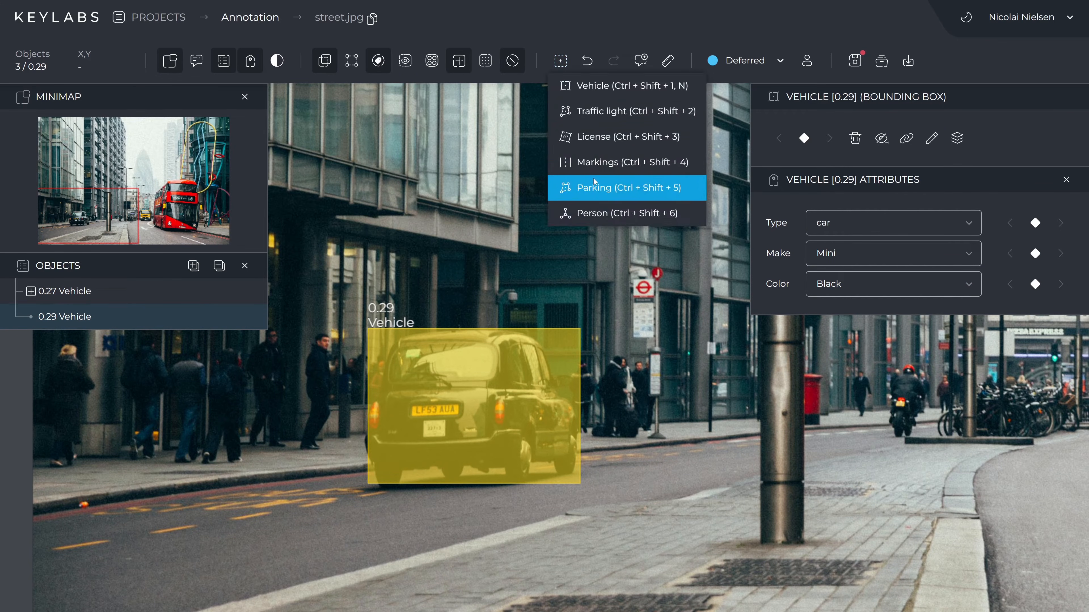
{"action": "left_click", "coordinate": [605, 134]}
{"action": "scroll", "coordinate": [399, 397], "scroll_direction": "up", "scroll_amount": 5}
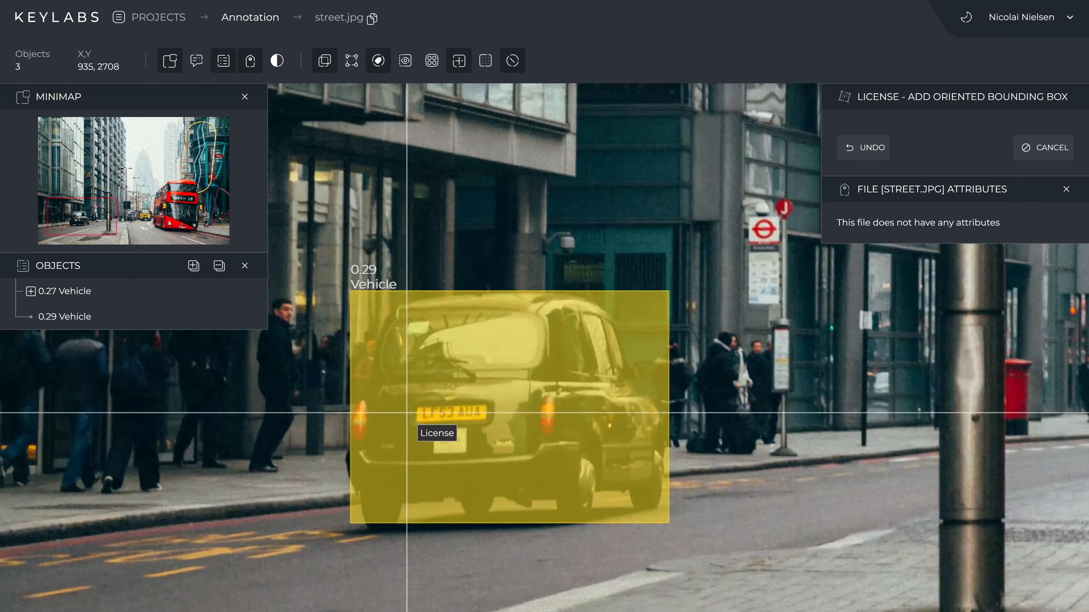
{"action": "left_click_drag", "start_coordinate": [419, 394], "coordinate": [560, 418]}
{"action": "left_click_drag", "start_coordinate": [490, 362], "coordinate": [489, 362]}
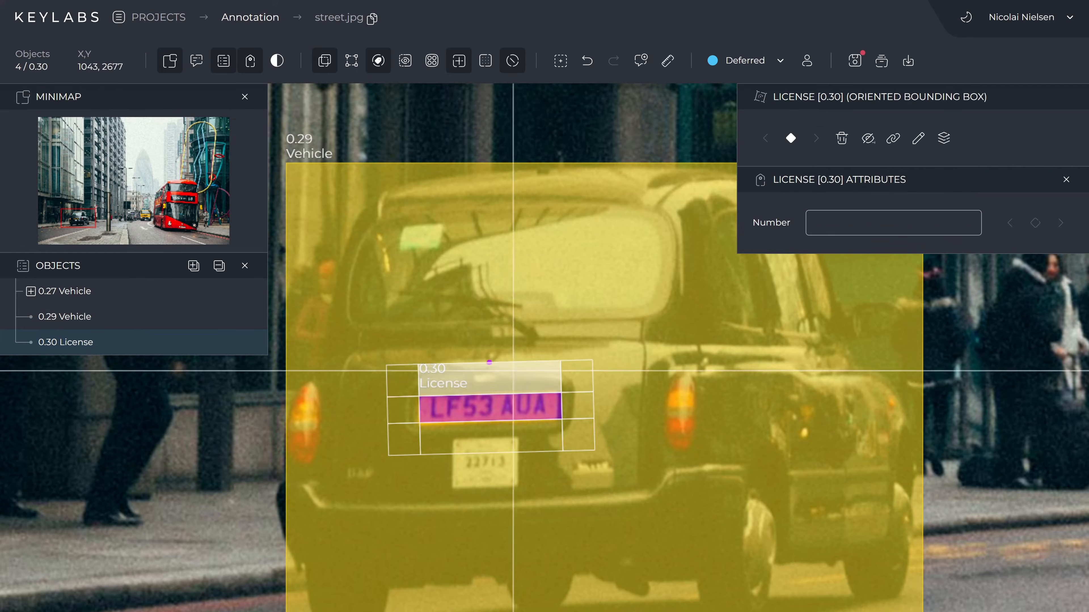
Link the taxi's License object to the taxi's Vehicle box and expand both vehicles in the object hierarchy
{"action": "left_click", "coordinate": [894, 140]}
{"action": "left_click", "coordinate": [661, 309]}
{"action": "scroll", "coordinate": [402, 299], "scroll_direction": "up", "scroll_amount": 3}
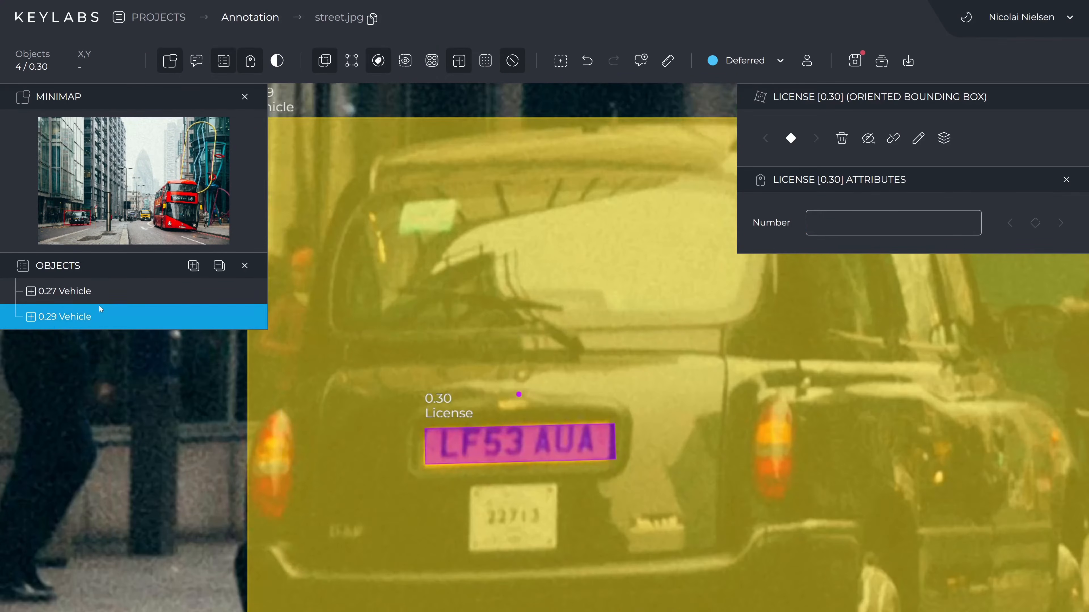
{"action": "left_click", "coordinate": [31, 316]}
{"action": "left_click", "coordinate": [31, 291]}
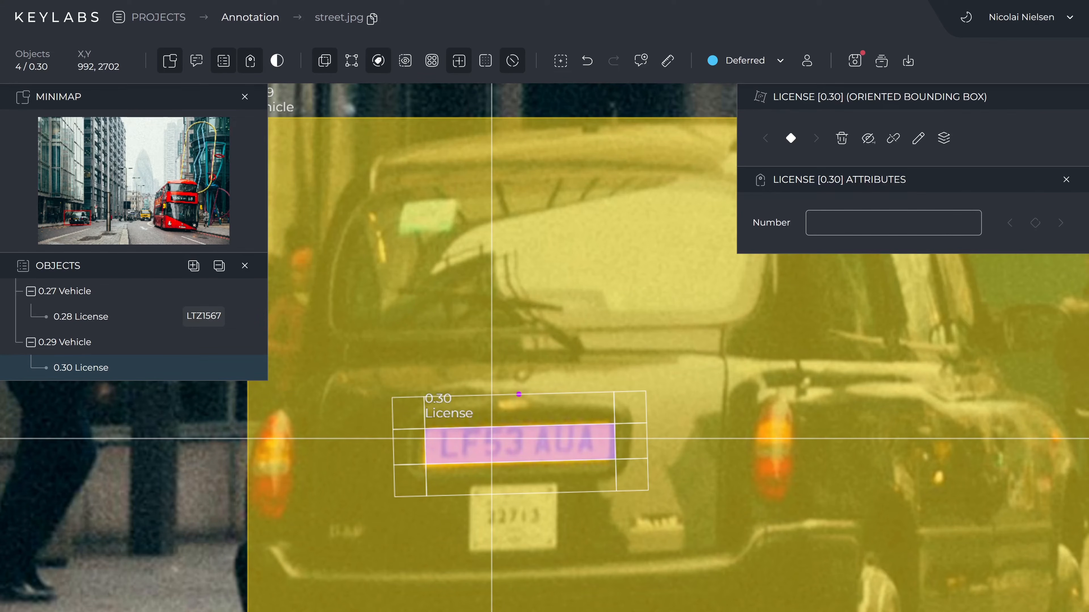
Start a Markings multiline and trace the outer edge of the curved white road line beside the red bus
{"action": "scroll", "coordinate": [491, 439], "scroll_direction": "down", "scroll_amount": 5}
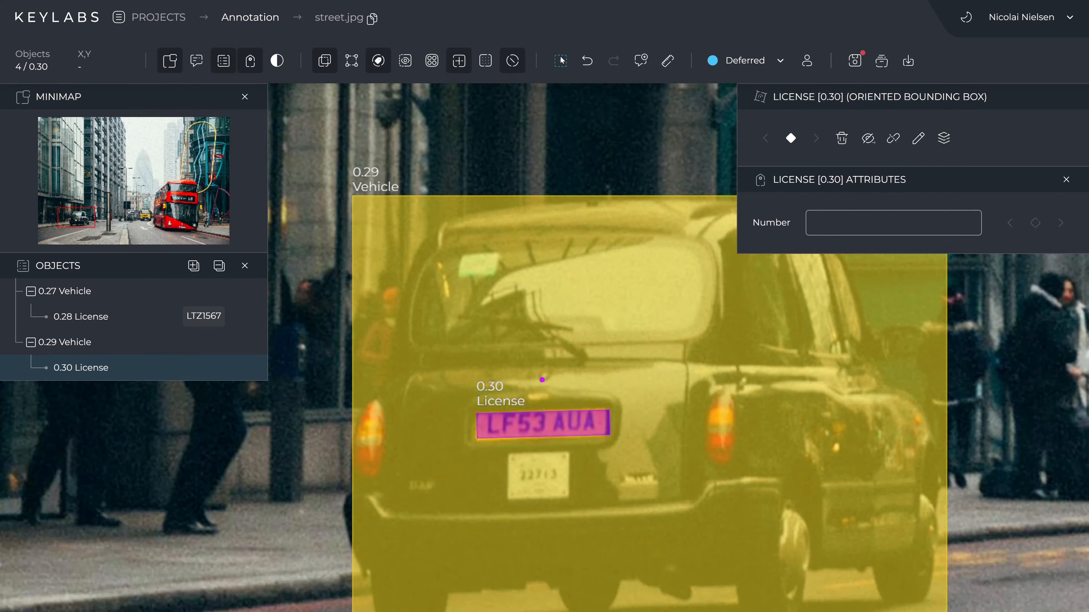
{"action": "left_click", "coordinate": [560, 61]}
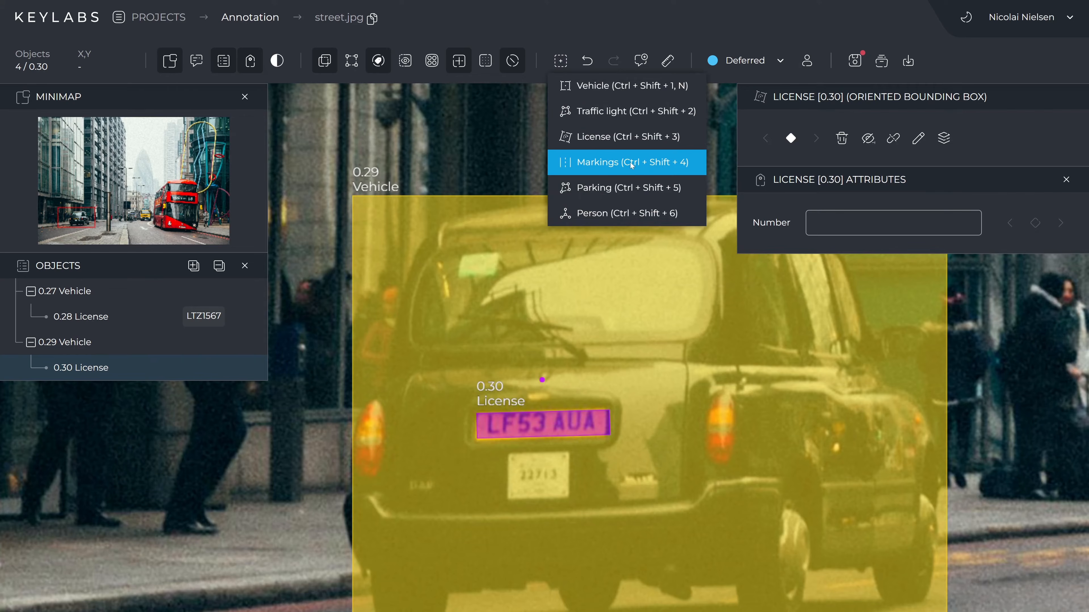
{"action": "left_click", "coordinate": [632, 163]}
{"action": "scroll", "coordinate": [651, 365], "scroll_direction": "up", "scroll_amount": 5}
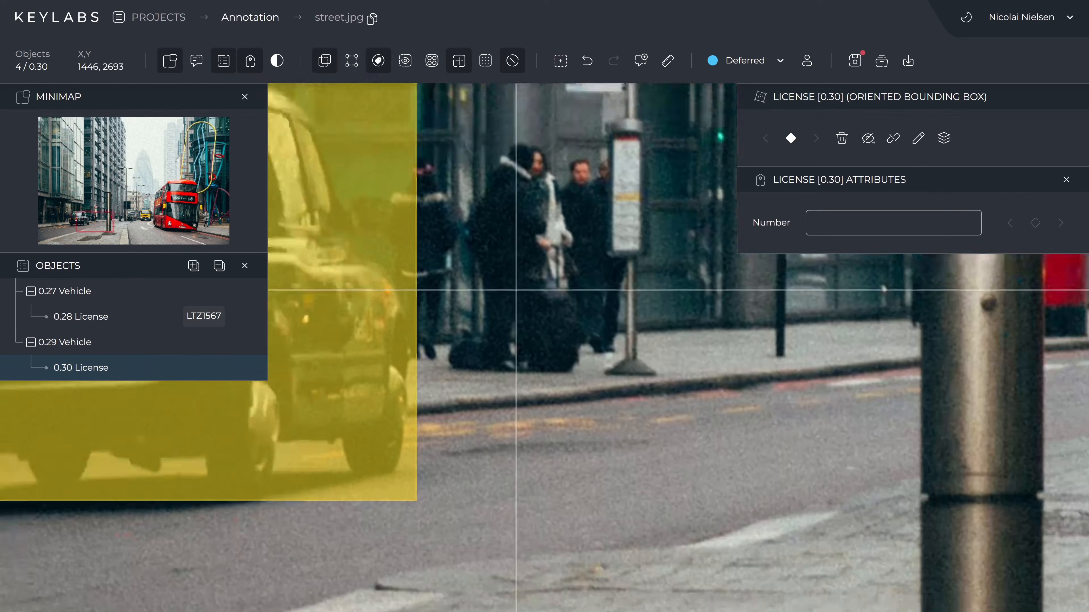
{"action": "scroll", "coordinate": [643, 352], "scroll_direction": "down", "scroll_amount": 5}
{"action": "left_click_drag", "start_coordinate": [874, 401], "coordinate": [561, 351]}
{"action": "left_click_drag", "start_coordinate": [857, 353], "coordinate": [694, 468]}
{"action": "left_click", "coordinate": [561, 60]}
{"action": "left_click", "coordinate": [626, 162]}
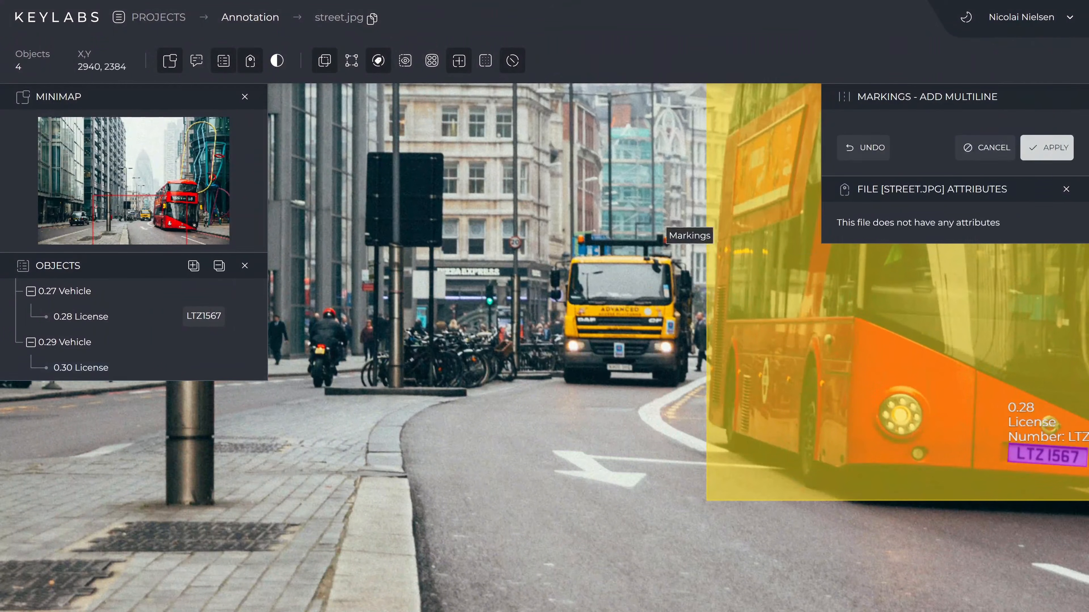
{"action": "left_click", "coordinate": [702, 452]}
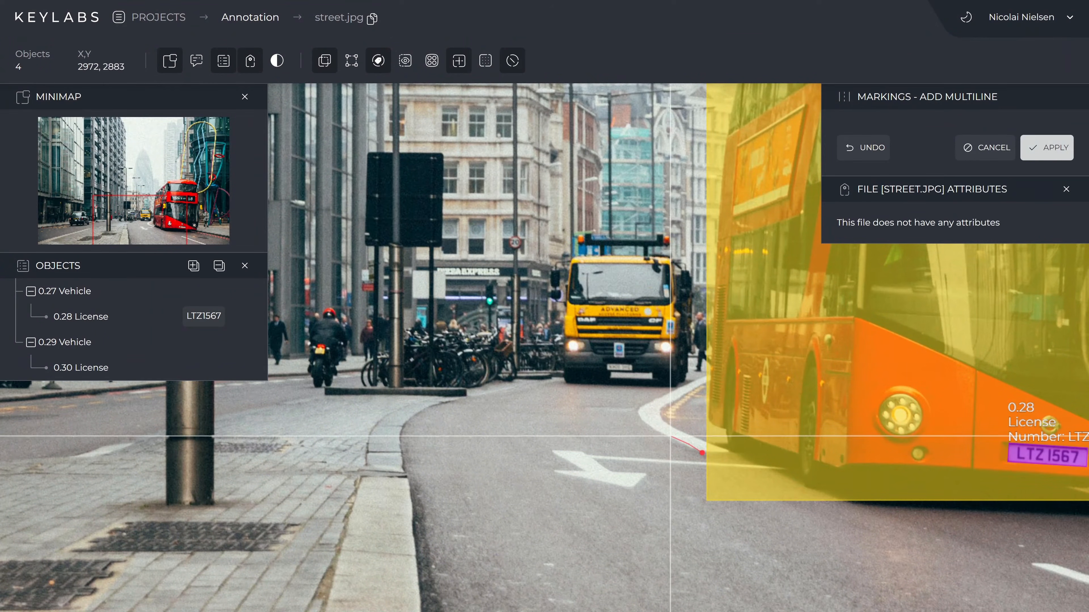
{"action": "left_click", "coordinate": [640, 411]}
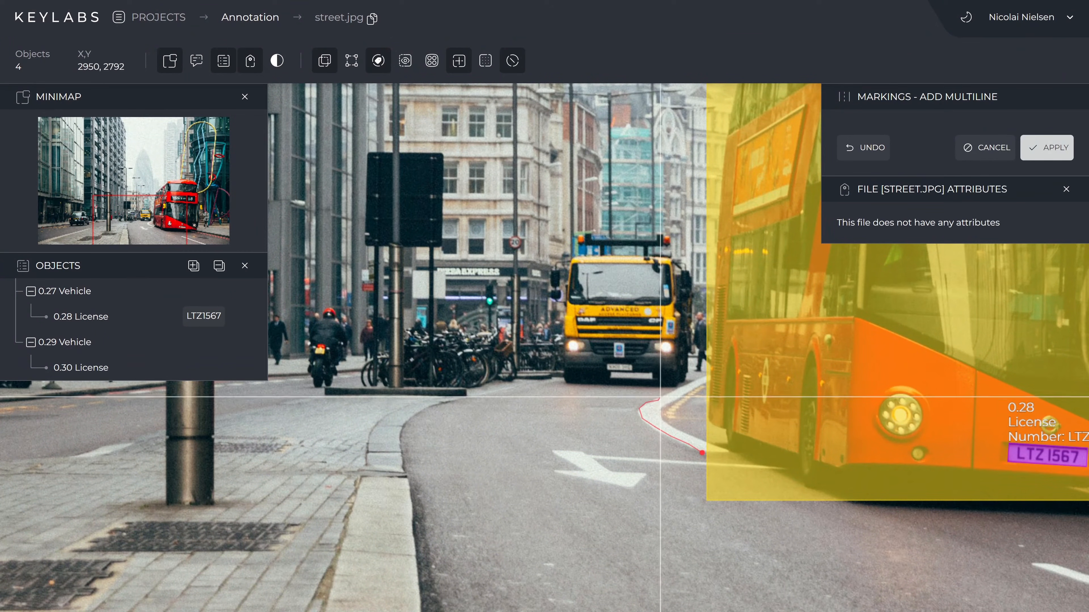
{"action": "left_click", "coordinate": [708, 373]}
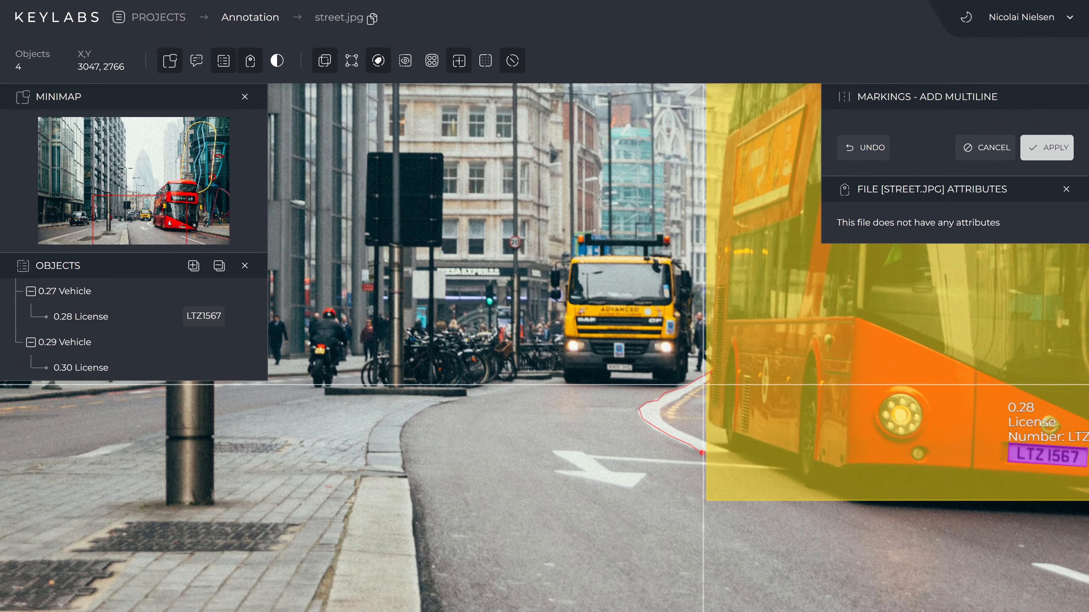
Trace the inner edge of the curved white road line and apply the Markings multiline
{"action": "left_click", "coordinate": [663, 410]}
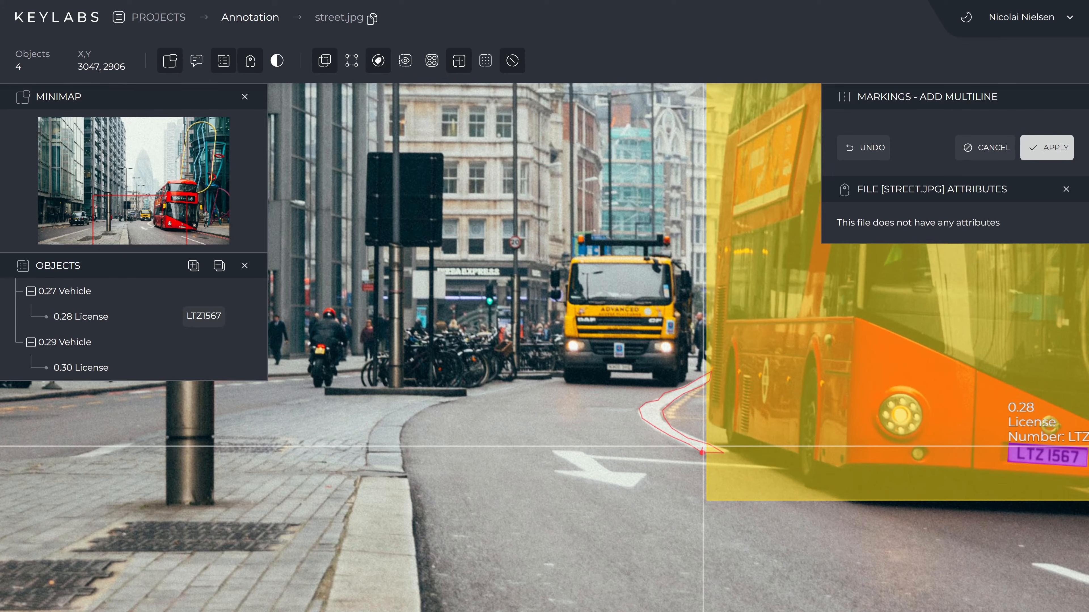
{"action": "left_click", "coordinate": [1022, 147]}
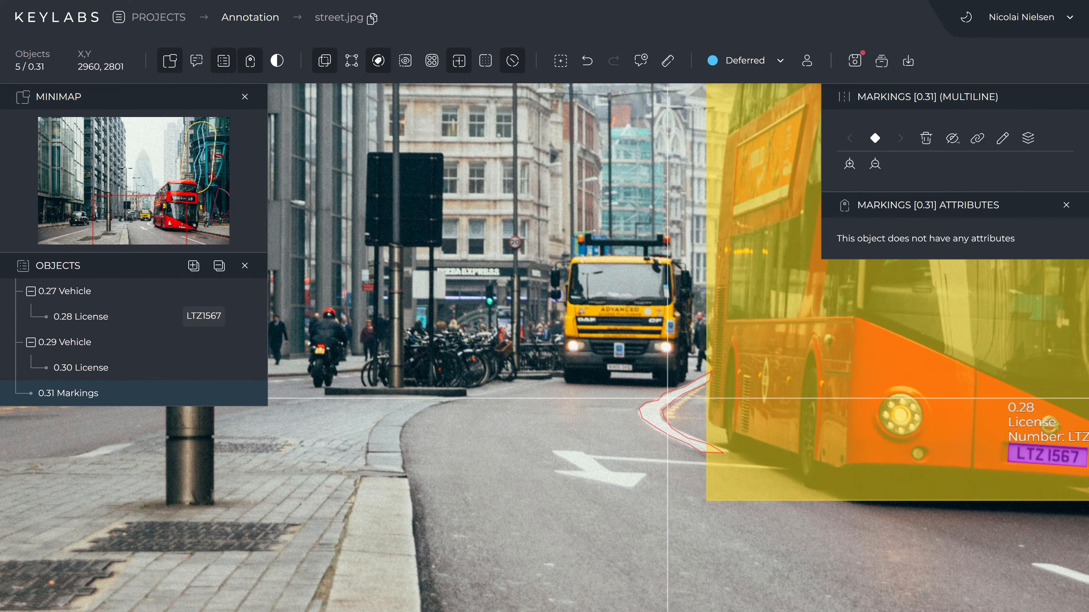
{"action": "scroll", "coordinate": [636, 429], "scroll_direction": "up", "scroll_amount": 2}
{"action": "scroll", "coordinate": [636, 429], "scroll_direction": "down", "scroll_amount": 2}
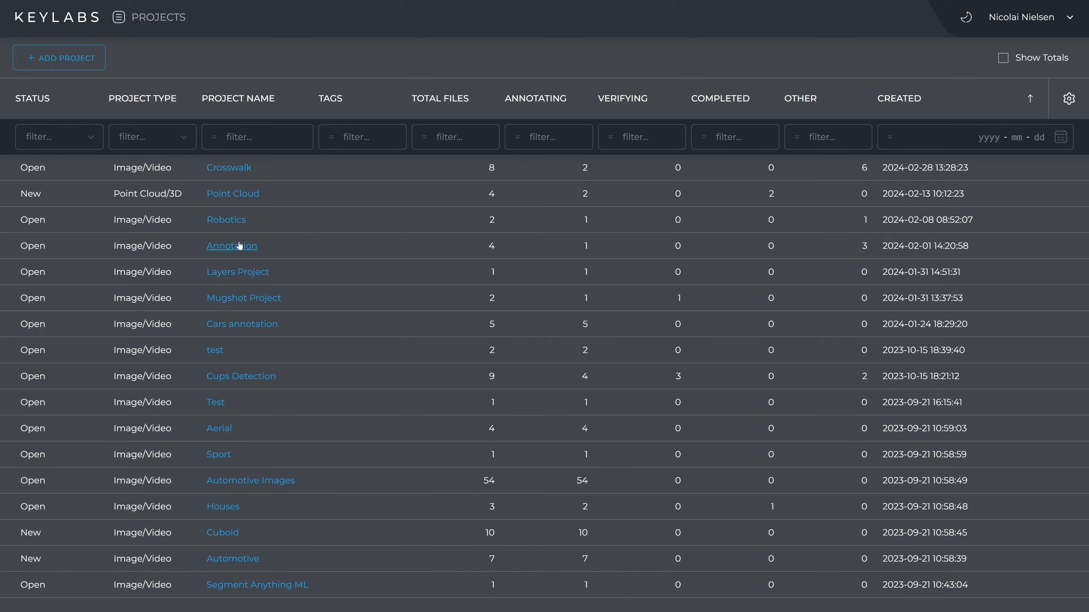
Open robotics.mp4 from the Robotics project's files for annotation
{"action": "left_click", "coordinate": [225, 222]}
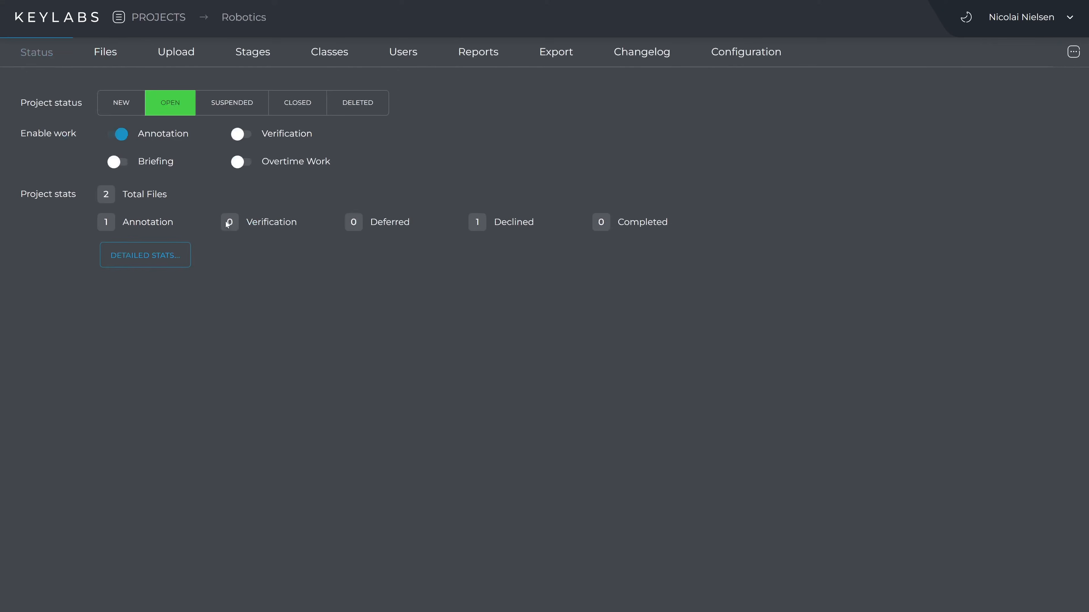
{"action": "left_click", "coordinate": [113, 55]}
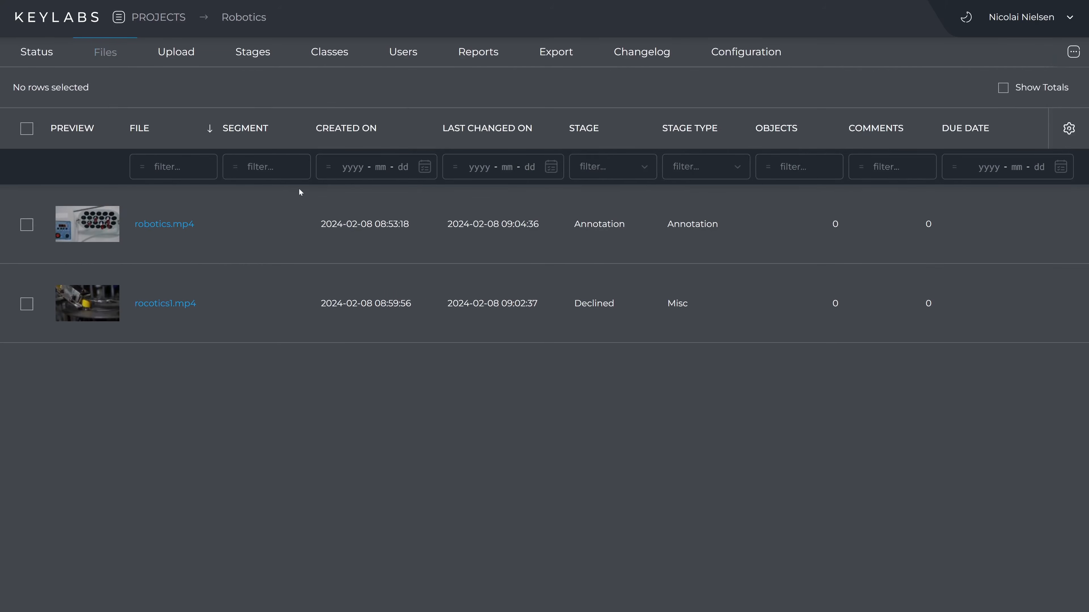
{"action": "left_click", "coordinate": [176, 228]}
{"action": "scroll", "coordinate": [578, 319], "scroll_direction": "up", "scroll_amount": 5}
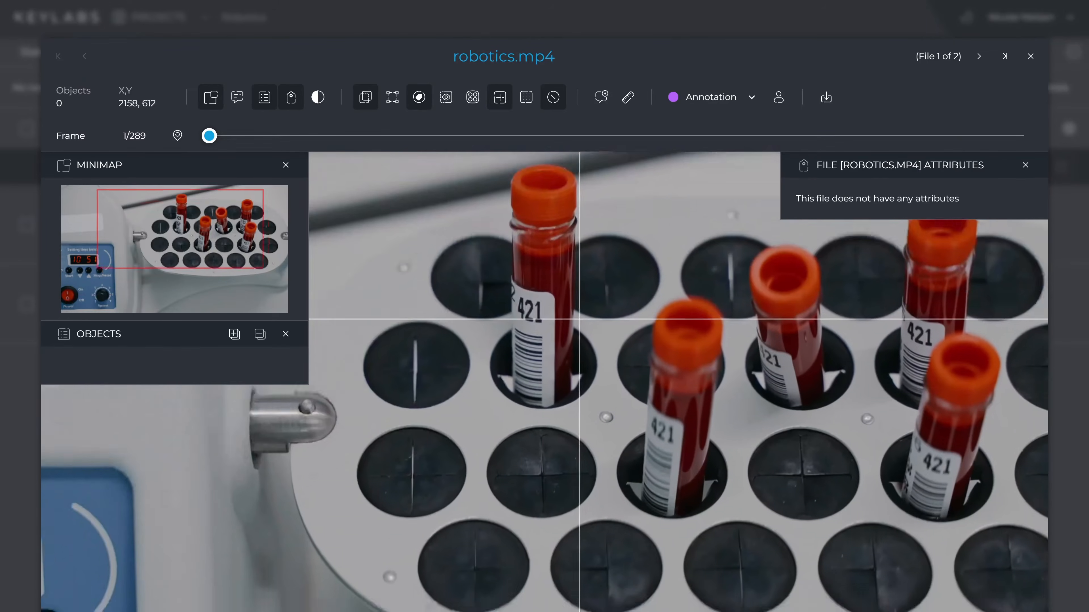
{"action": "scroll", "coordinate": [600, 324], "scroll_direction": "down", "scroll_amount": 5}
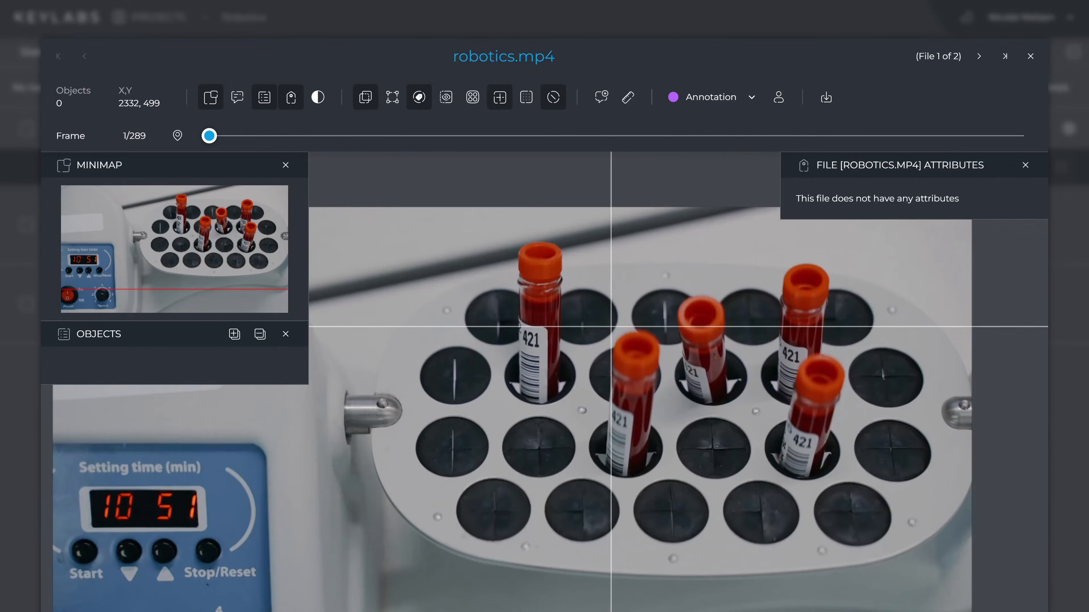
{"action": "left_click_drag", "start_coordinate": [599, 328], "coordinate": [575, 319]}
{"action": "left_click_drag", "start_coordinate": [695, 334], "coordinate": [634, 331]}
{"action": "left_click_drag", "start_coordinate": [513, 300], "coordinate": [567, 339]}
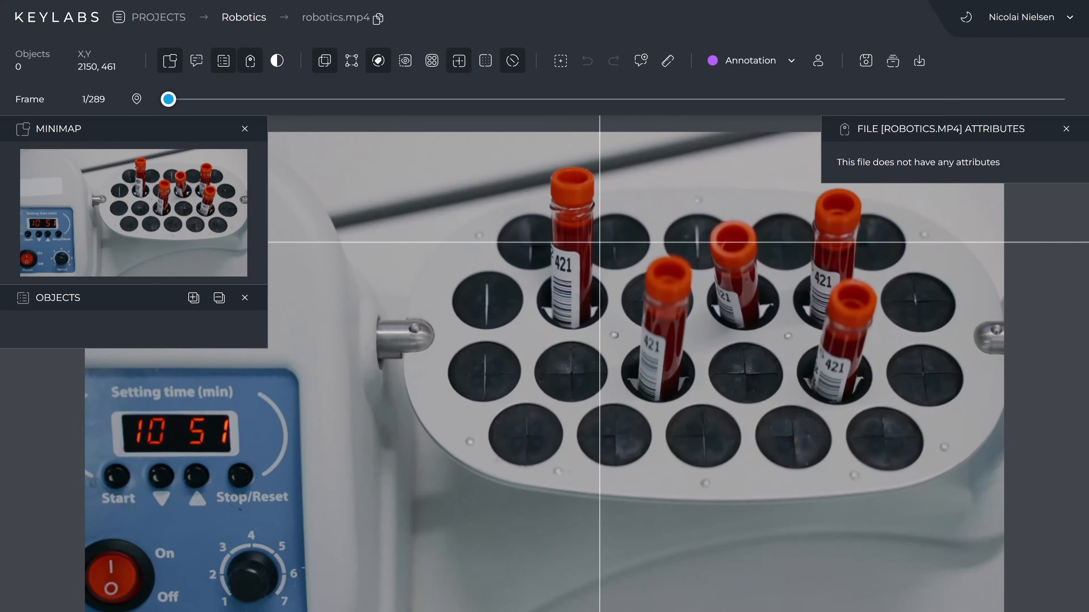
Draw a closed product polygon around the leftmost test tube with the red cap on frame 1
{"action": "scroll", "coordinate": [573, 171], "scroll_direction": "up", "scroll_amount": 5}
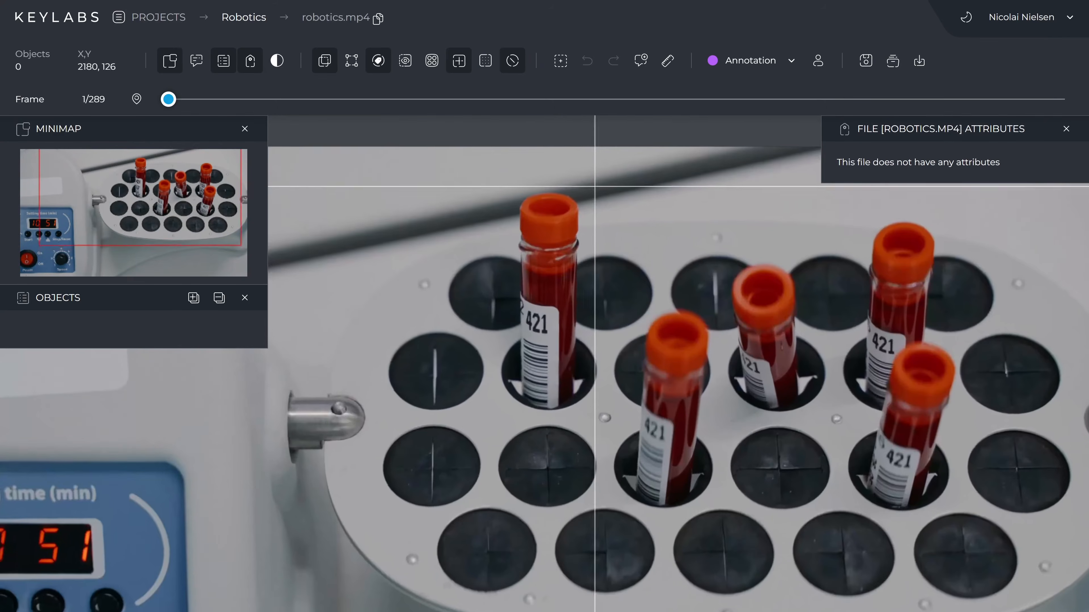
{"action": "scroll", "coordinate": [573, 154], "scroll_direction": "up", "scroll_amount": 1}
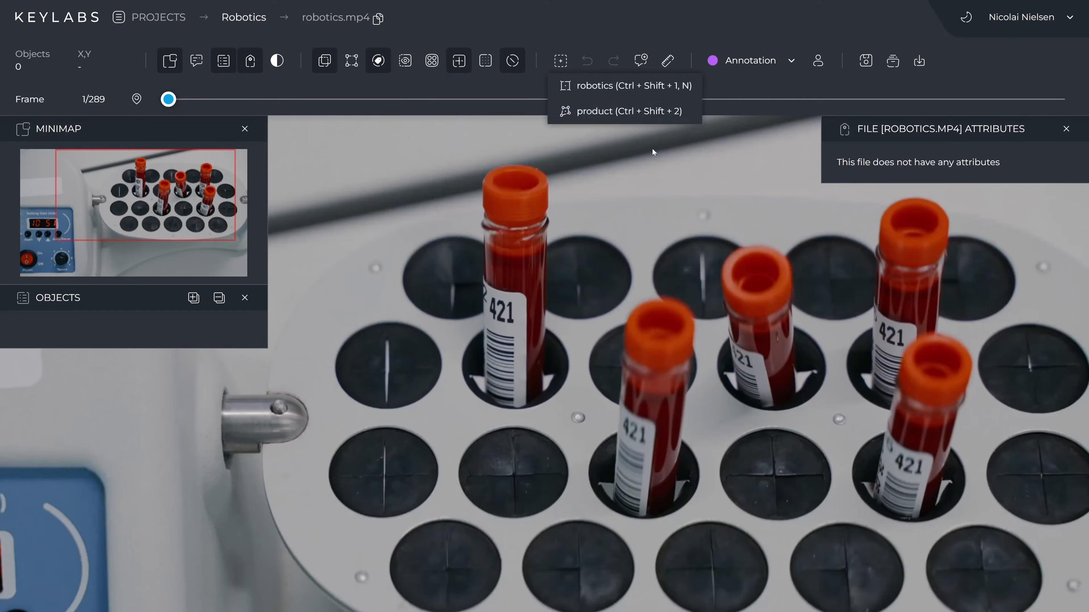
{"action": "left_click", "coordinate": [608, 111]}
{"action": "left_click", "coordinate": [488, 173]}
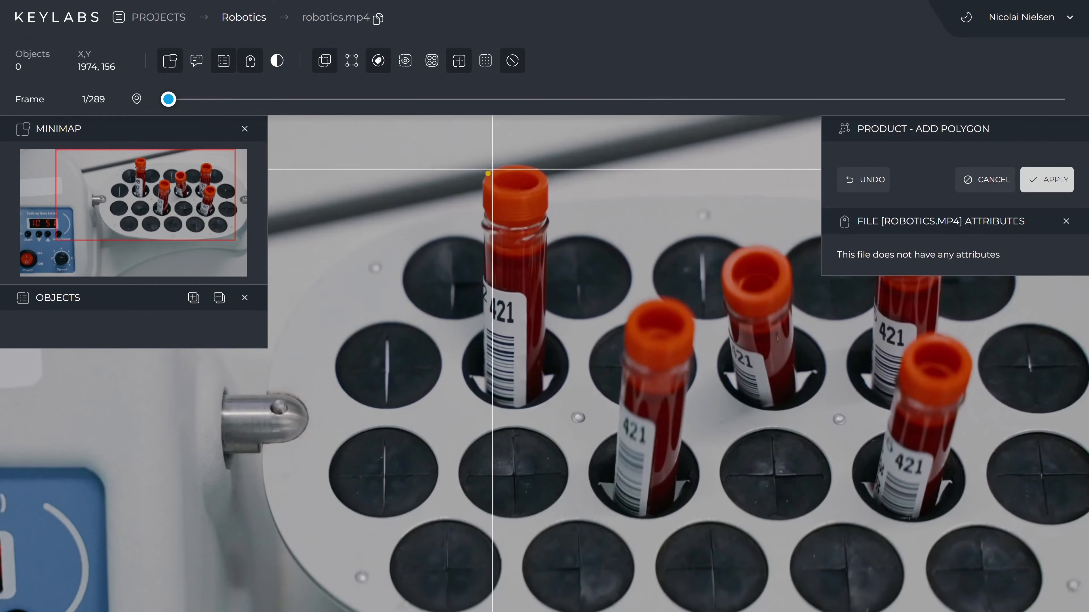
{"action": "left_click", "coordinate": [499, 165]}
{"action": "left_click", "coordinate": [524, 166]}
{"action": "left_click", "coordinate": [540, 171]}
{"action": "left_click", "coordinate": [548, 176]}
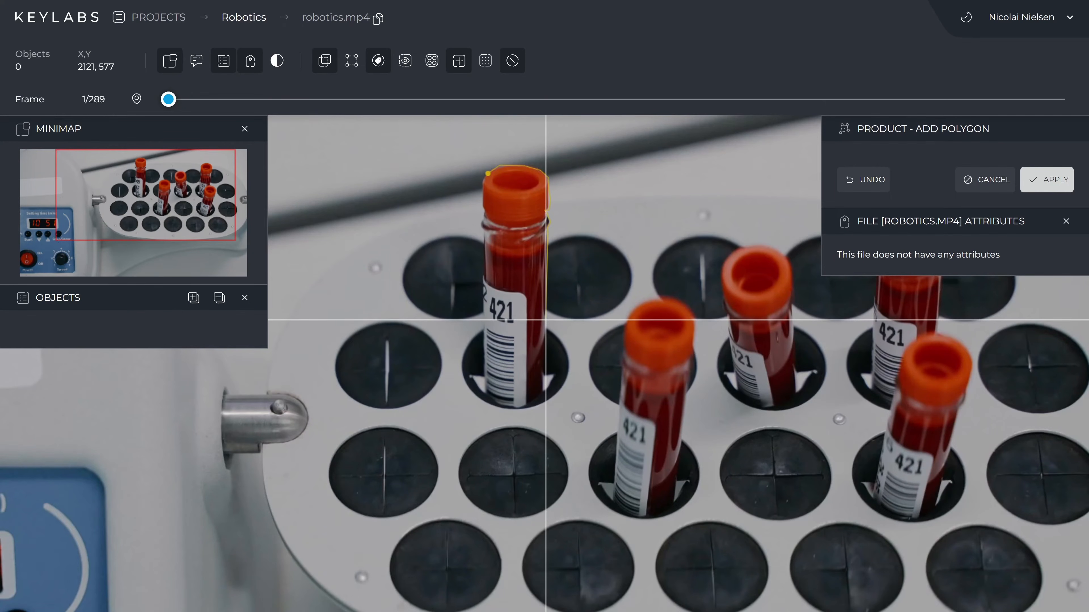
{"action": "left_click", "coordinate": [544, 389]}
{"action": "left_click", "coordinate": [520, 407]}
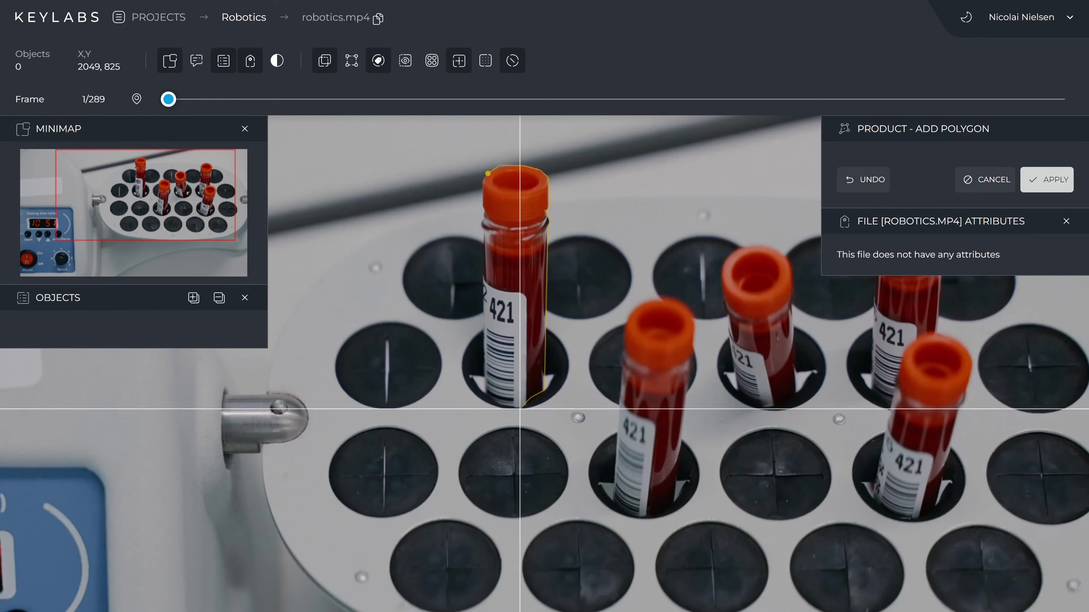
{"action": "left_click", "coordinate": [486, 396]}
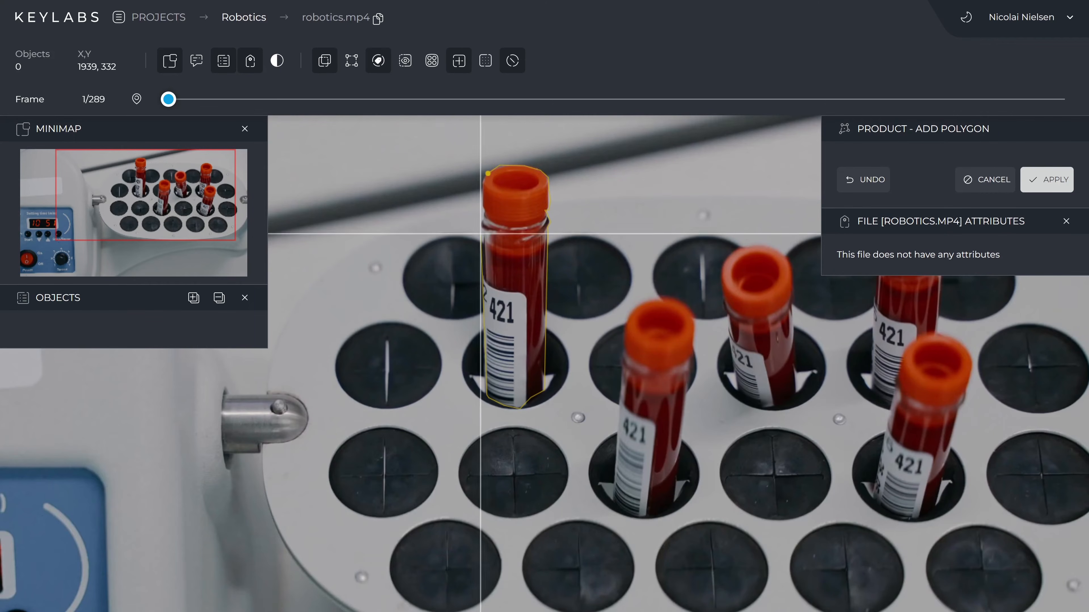
{"action": "left_click", "coordinate": [487, 173]}
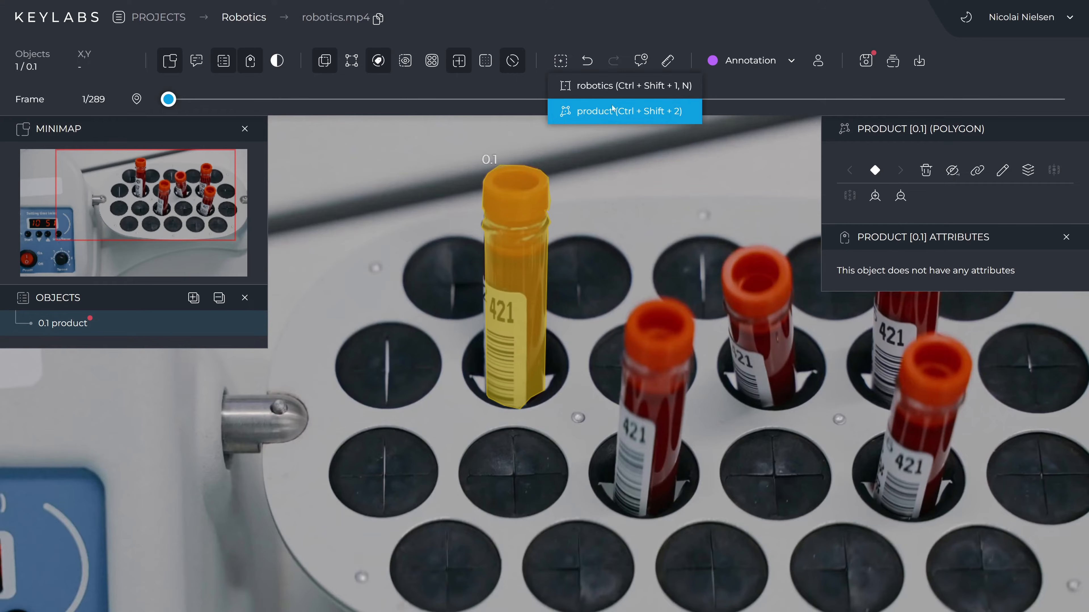
Draw a robotics bounding box around the whole tube rack on frame 1
{"action": "left_click", "coordinate": [630, 85]}
{"action": "scroll", "coordinate": [283, 212], "scroll_direction": "up", "scroll_amount": 2}
{"action": "scroll", "coordinate": [327, 209], "scroll_direction": "down", "scroll_amount": 3}
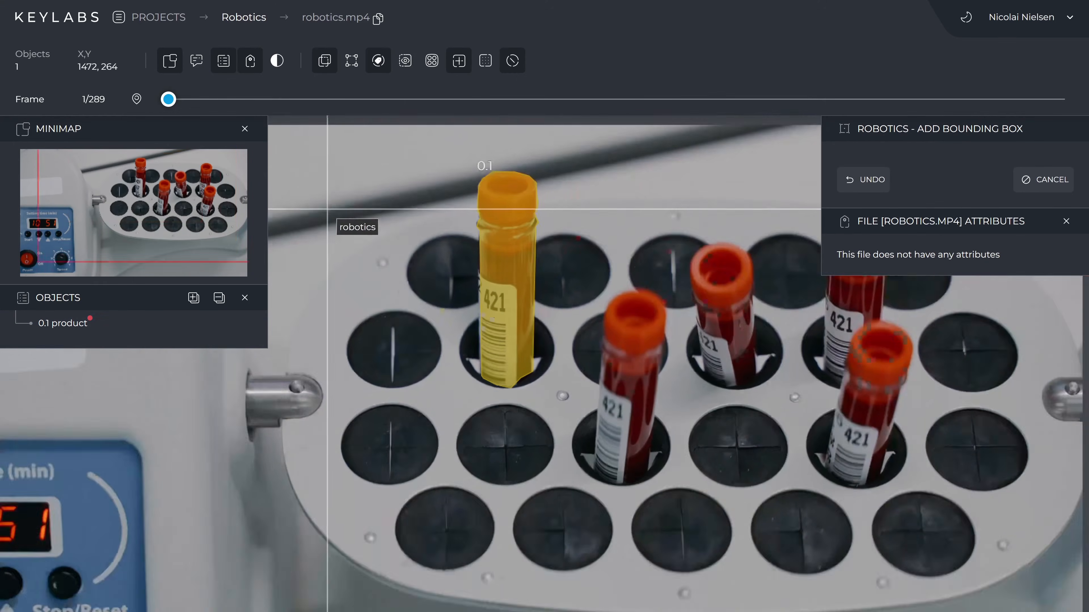
{"action": "scroll", "coordinate": [327, 209], "scroll_direction": "down", "scroll_amount": 3}
{"action": "mouse_move", "coordinate": [294, 202]}
{"action": "left_mouse_down"}
{"action": "mouse_move", "coordinate": [683, 356]}
{"action": "mouse_move", "coordinate": [797, 448]}
{"action": "mouse_move", "coordinate": [797, 464]}
{"action": "left_mouse_up"}
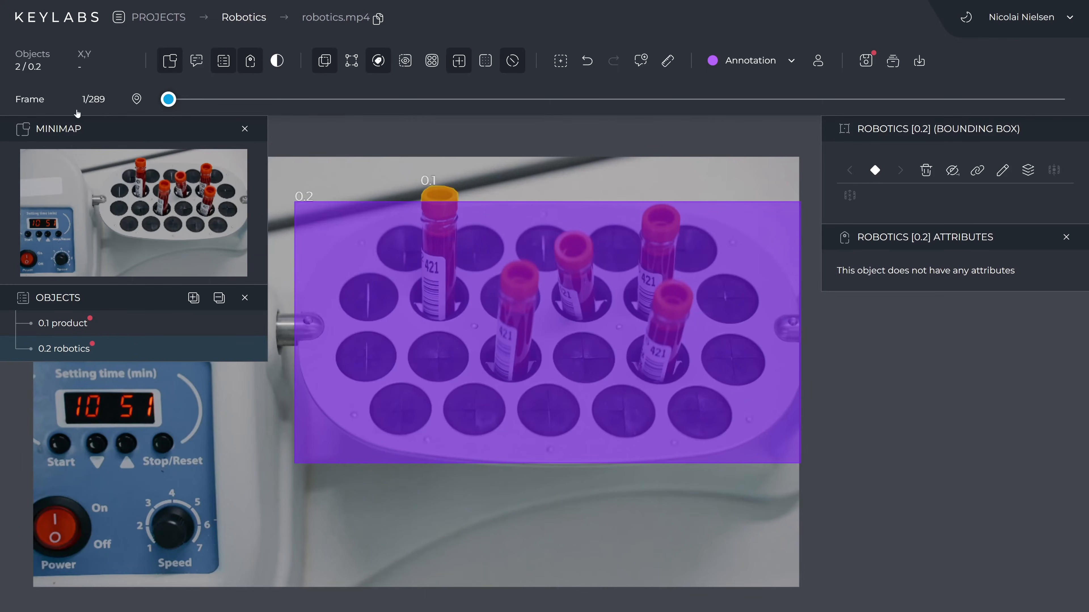
Lower the upper edge of the robotics box below the tube caps and move the box to the back
{"action": "mouse_move", "coordinate": [168, 100]}
{"action": "left_mouse_down"}
{"action": "mouse_move", "coordinate": [183, 99]}
{"action": "mouse_move", "coordinate": [168, 99]}
{"action": "left_mouse_up"}
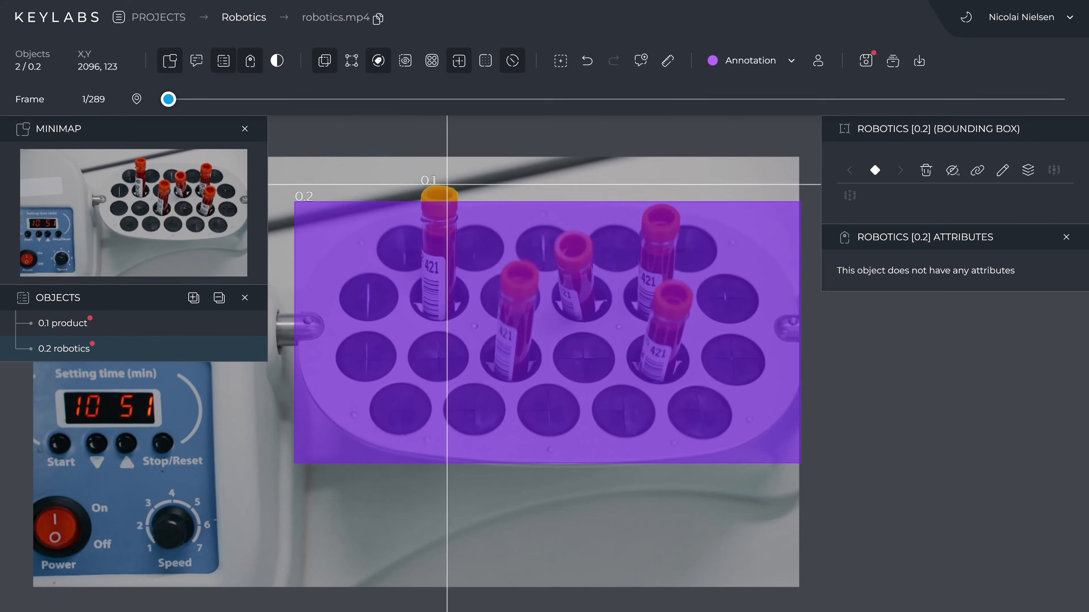
{"action": "left_click_drag", "start_coordinate": [459, 222], "coordinate": [463, 232]}
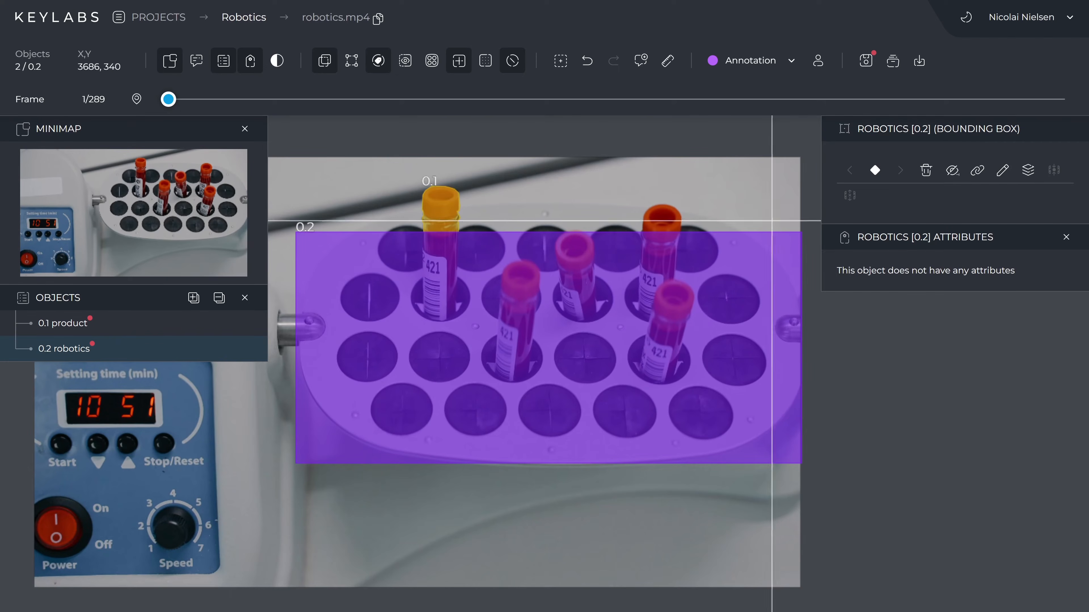
{"action": "left_click", "coordinate": [1029, 172]}
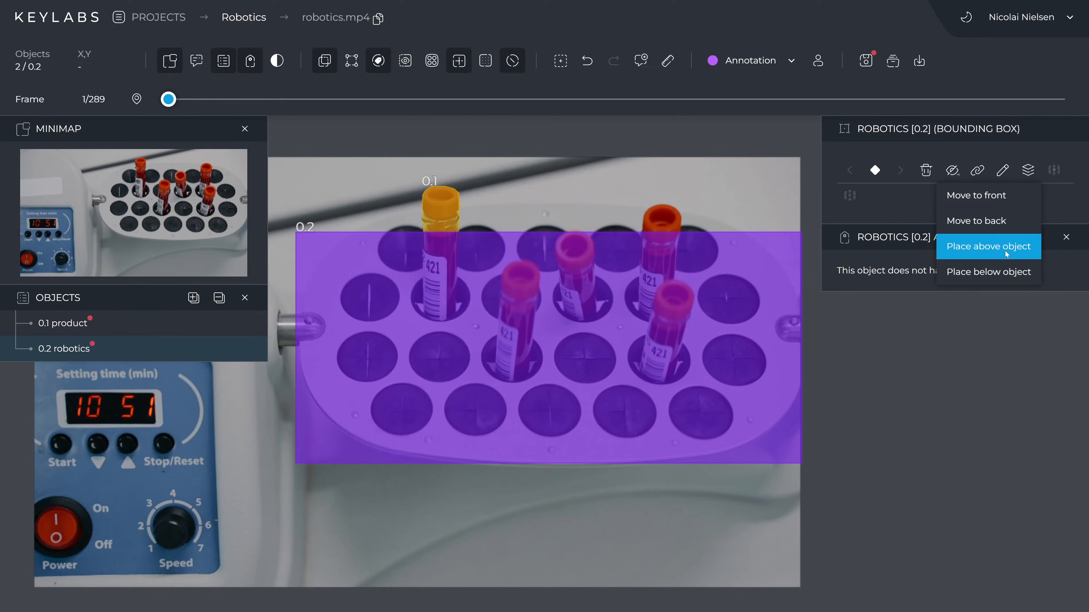
{"action": "left_click", "coordinate": [993, 220]}
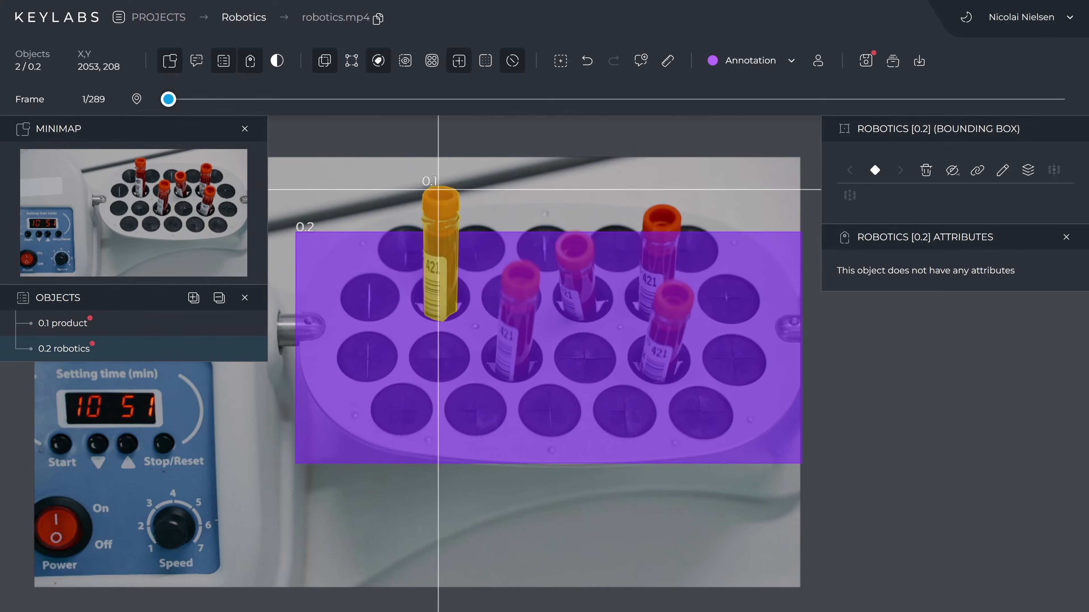
Go to frame 9, select the product polygon and shift it slightly to line up with the tube
{"action": "scroll", "coordinate": [441, 216], "scroll_direction": "up", "scroll_amount": 1}
{"action": "scroll", "coordinate": [440, 217], "scroll_direction": "up", "scroll_amount": 1}
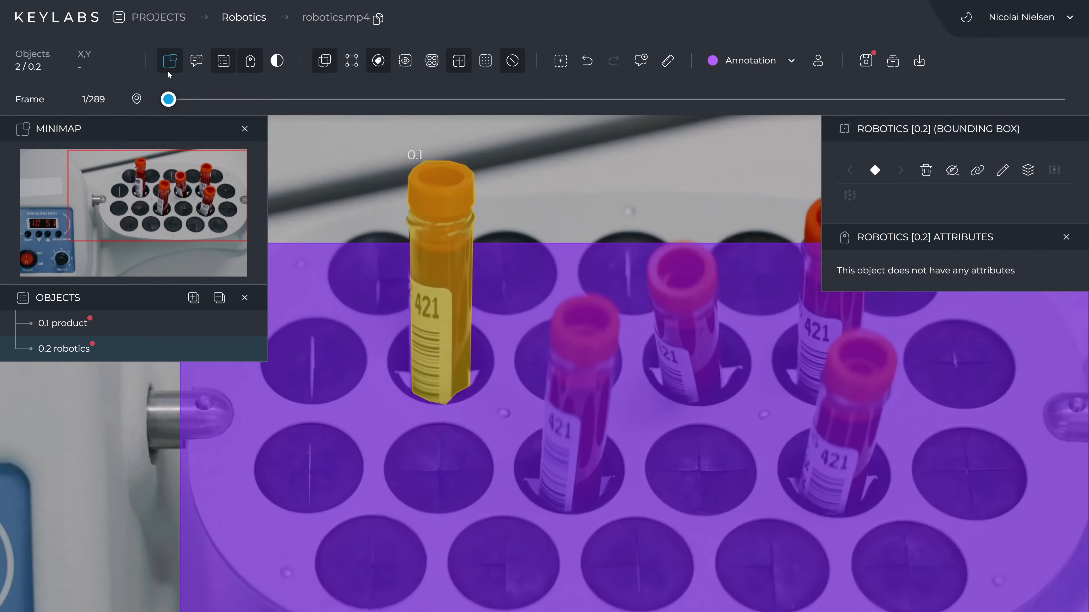
{"action": "left_click_drag", "start_coordinate": [174, 100], "coordinate": [193, 98]}
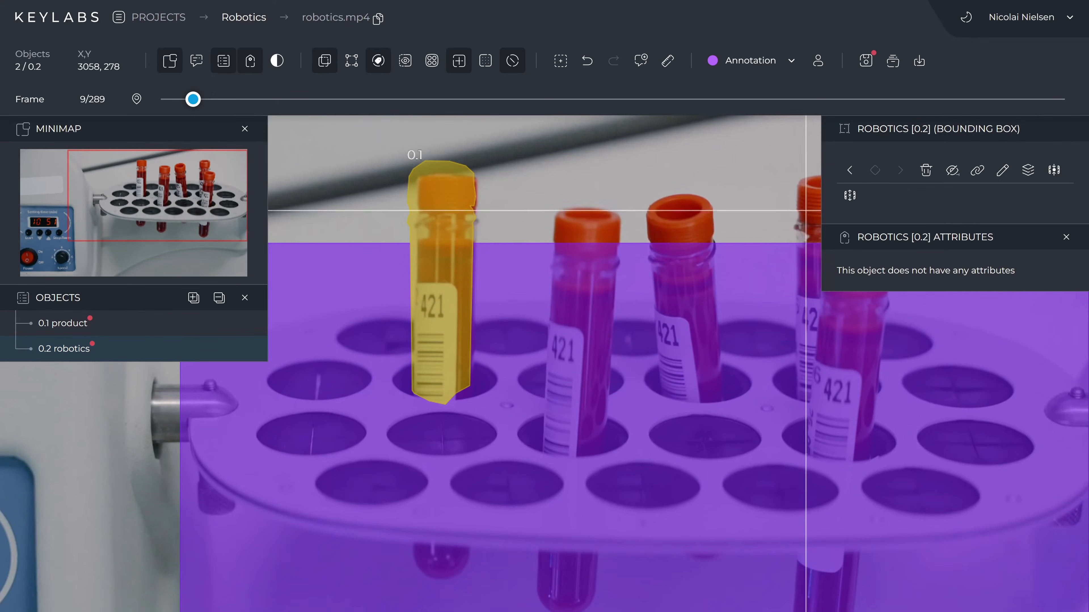
{"action": "left_click_drag", "start_coordinate": [451, 163], "coordinate": [480, 169]}
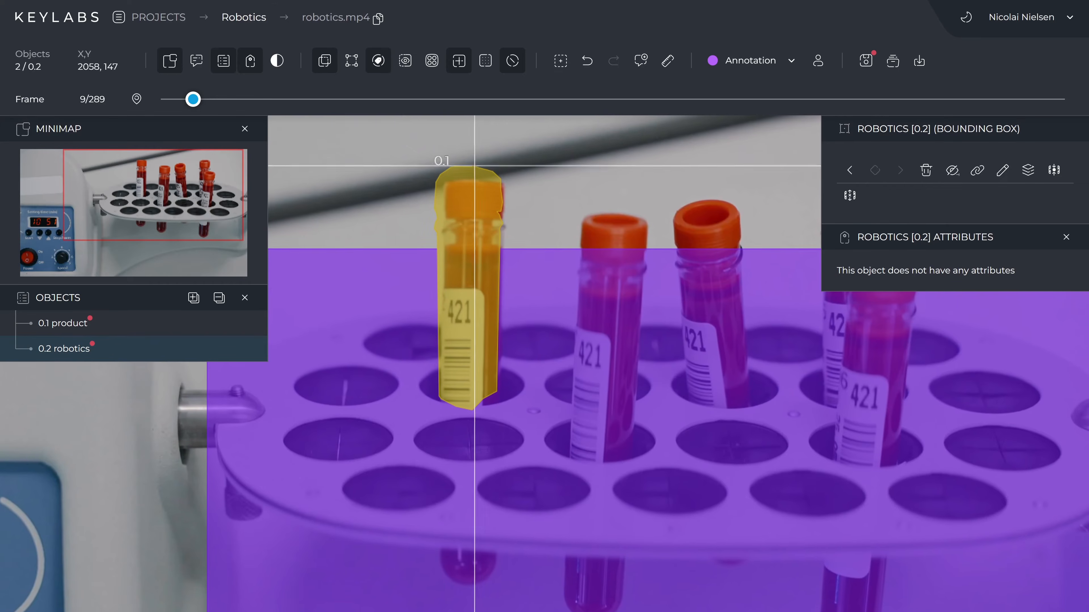
{"action": "left_click", "coordinate": [124, 326]}
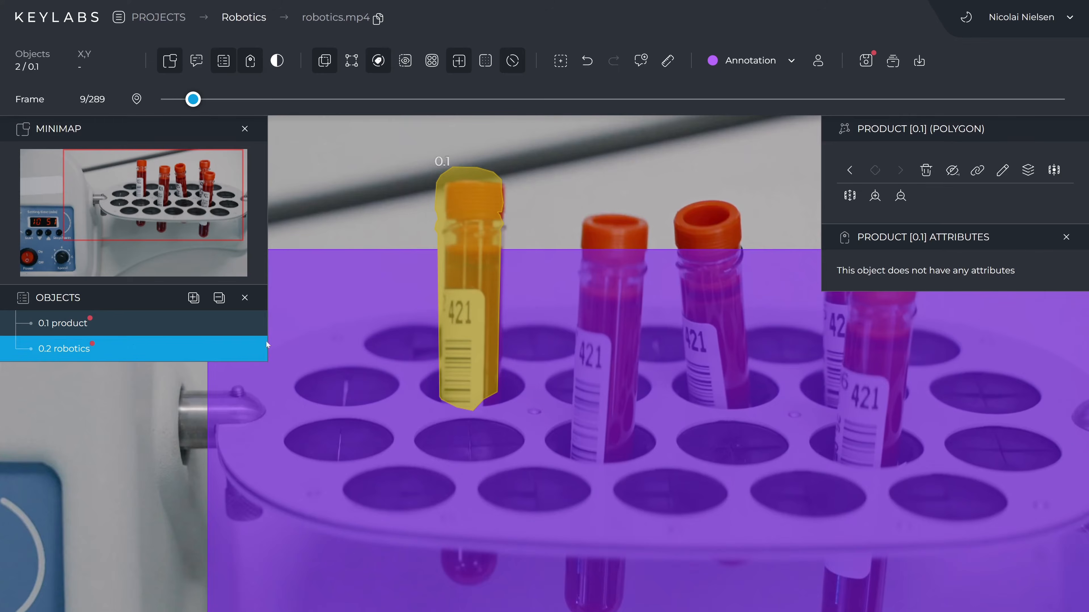
{"action": "left_click_drag", "start_coordinate": [477, 188], "coordinate": [481, 189]}
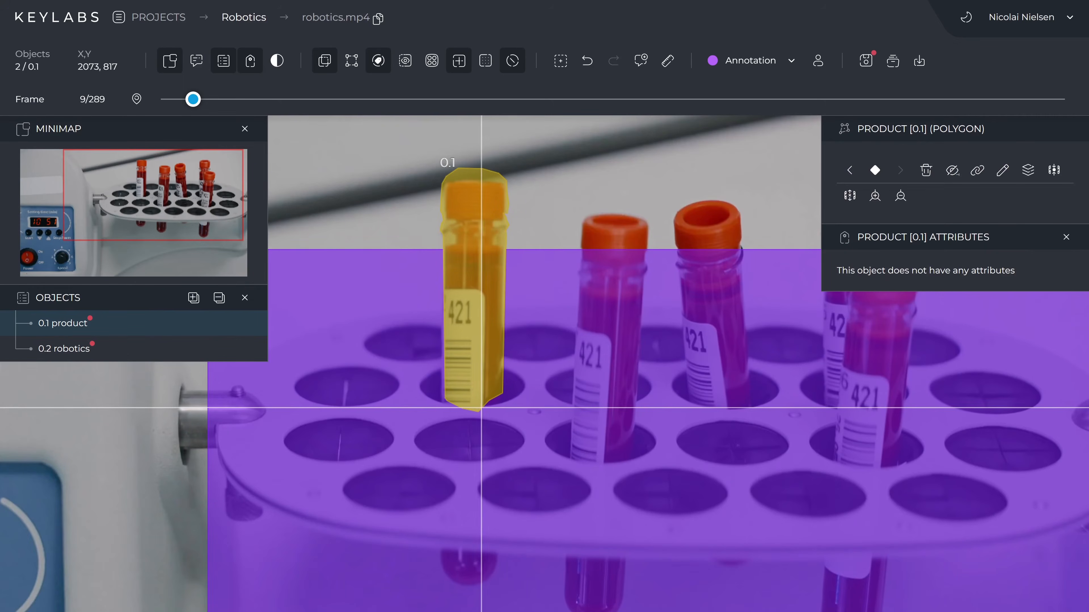
Adjust the product polygon's vertices on frame 9 to fit the tube's red cap and lower end
{"action": "left_click_drag", "start_coordinate": [478, 412], "coordinate": [479, 405]}
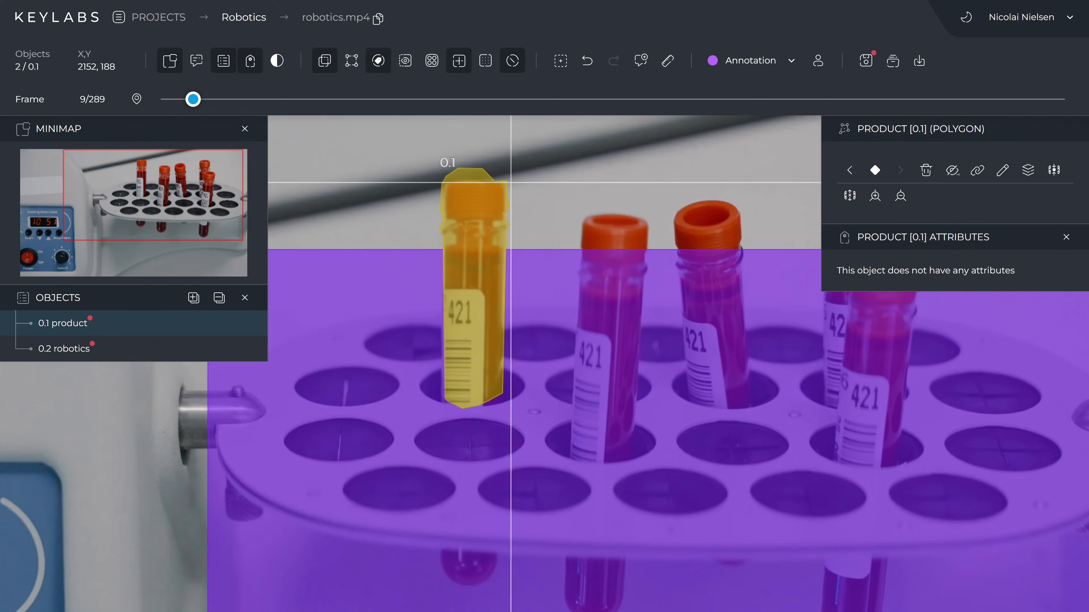
{"action": "left_click_drag", "start_coordinate": [507, 180], "coordinate": [504, 204]}
{"action": "left_click_drag", "start_coordinate": [507, 210], "coordinate": [499, 220]}
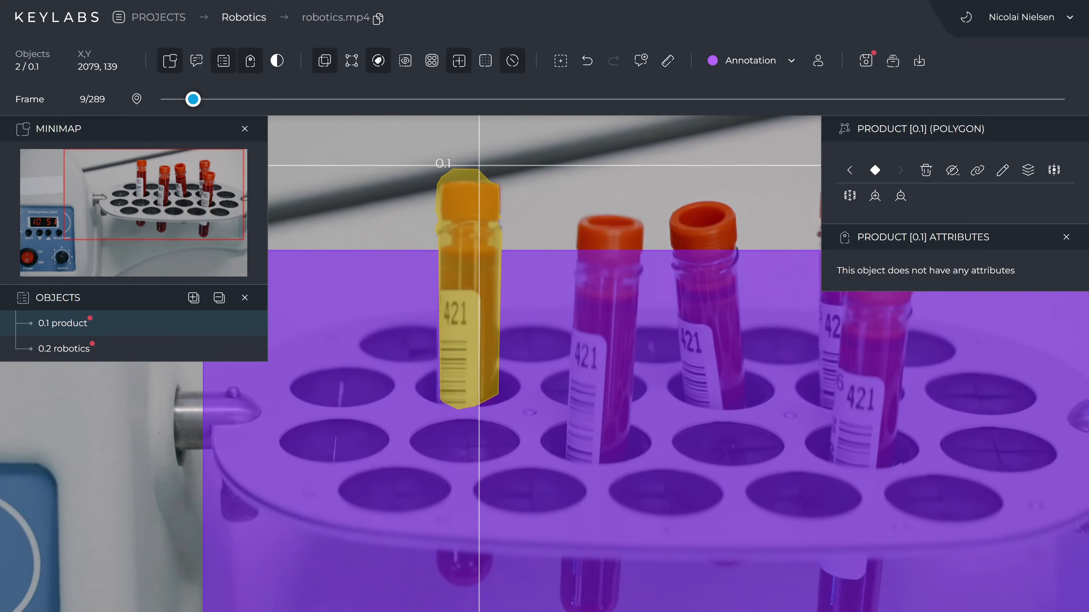
{"action": "left_click_drag", "start_coordinate": [478, 165], "coordinate": [449, 222]}
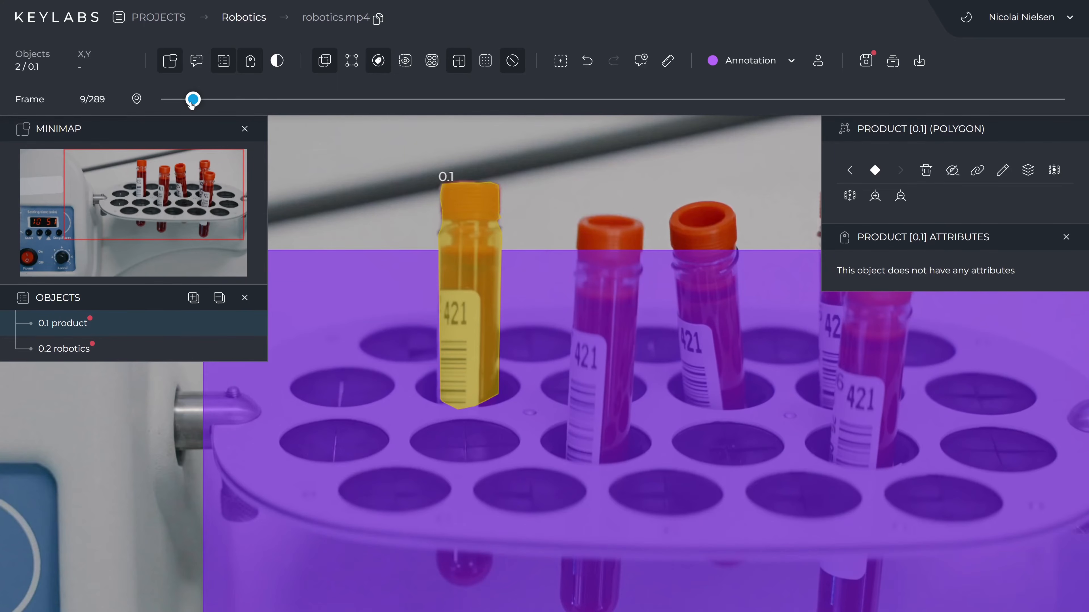
Go to frame 5 and stretch the product polygon to cover the top of the cap and the tube's lower end
{"action": "mouse_move", "coordinate": [192, 101]}
{"action": "left_mouse_down"}
{"action": "mouse_move", "coordinate": [166, 101]}
{"action": "mouse_move", "coordinate": [182, 101]}
{"action": "left_mouse_up"}
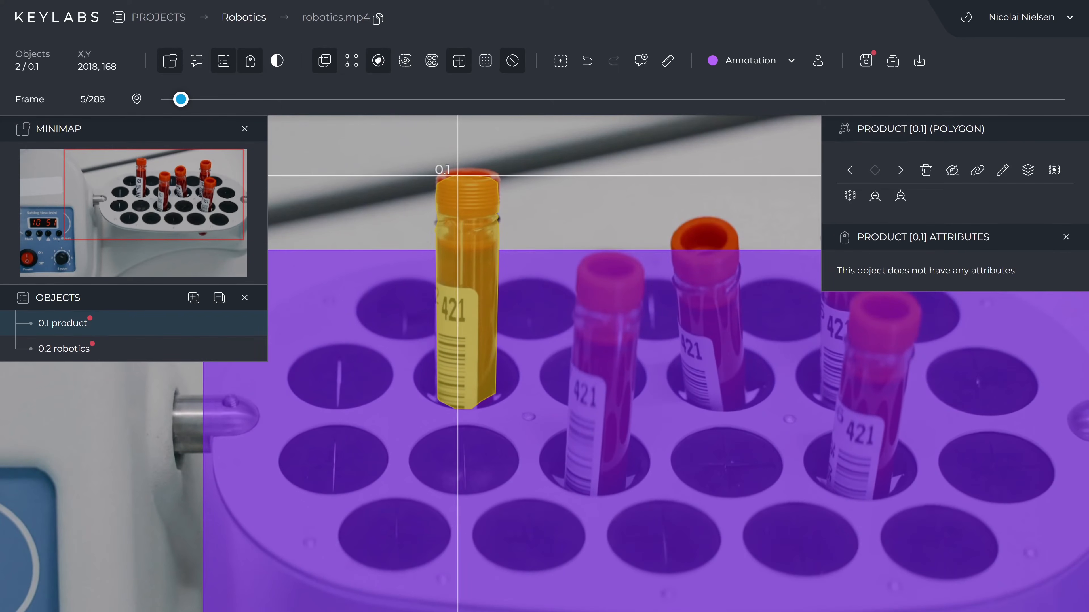
{"action": "left_click_drag", "start_coordinate": [457, 176], "coordinate": [458, 167]}
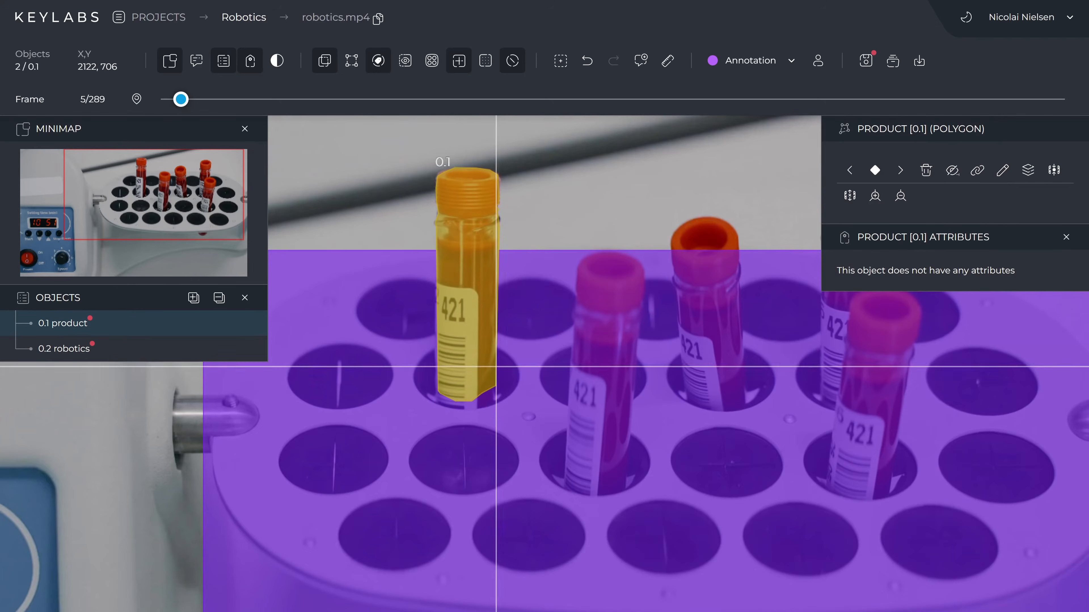
{"action": "left_click_drag", "start_coordinate": [496, 387], "coordinate": [443, 413]}
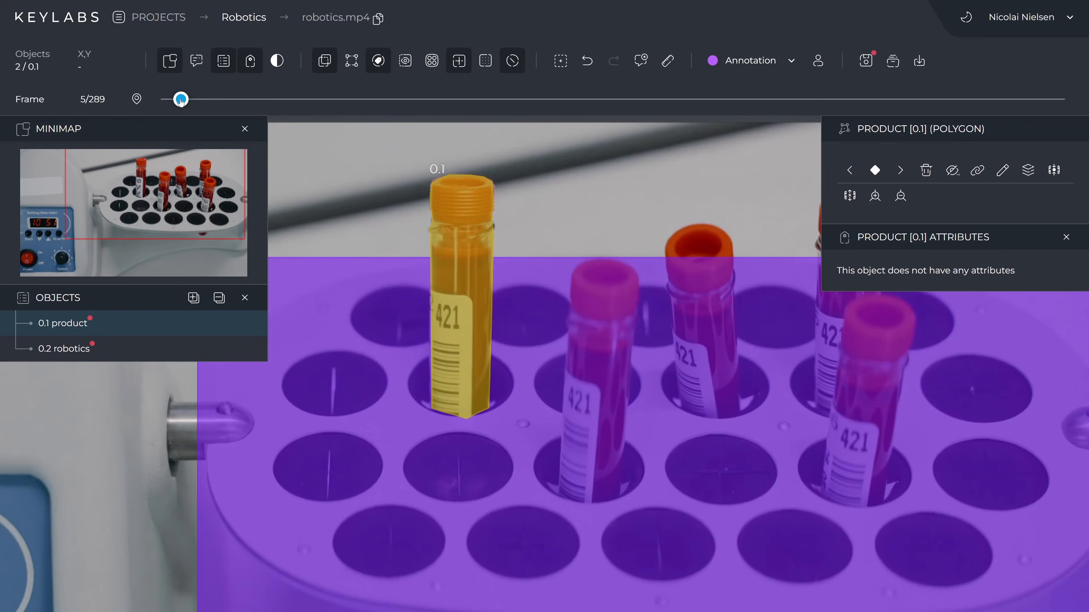
Go to frame 18 and pull the product polygon's upper-right vertices down toward the lowered tube cap
{"action": "left_click_drag", "start_coordinate": [180, 100], "coordinate": [223, 109]}
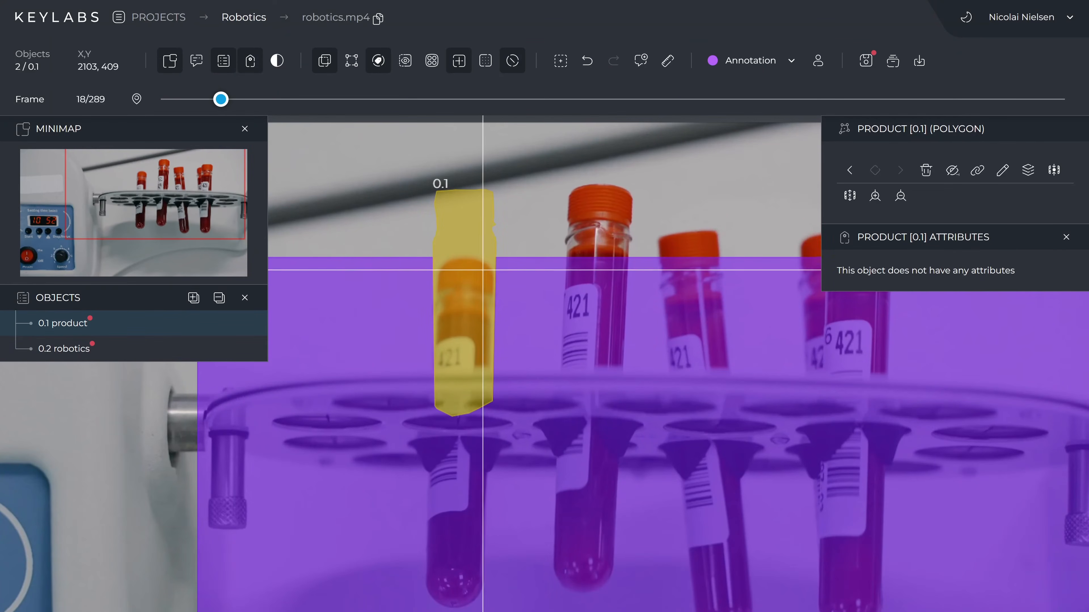
{"action": "left_click", "coordinate": [484, 189]}
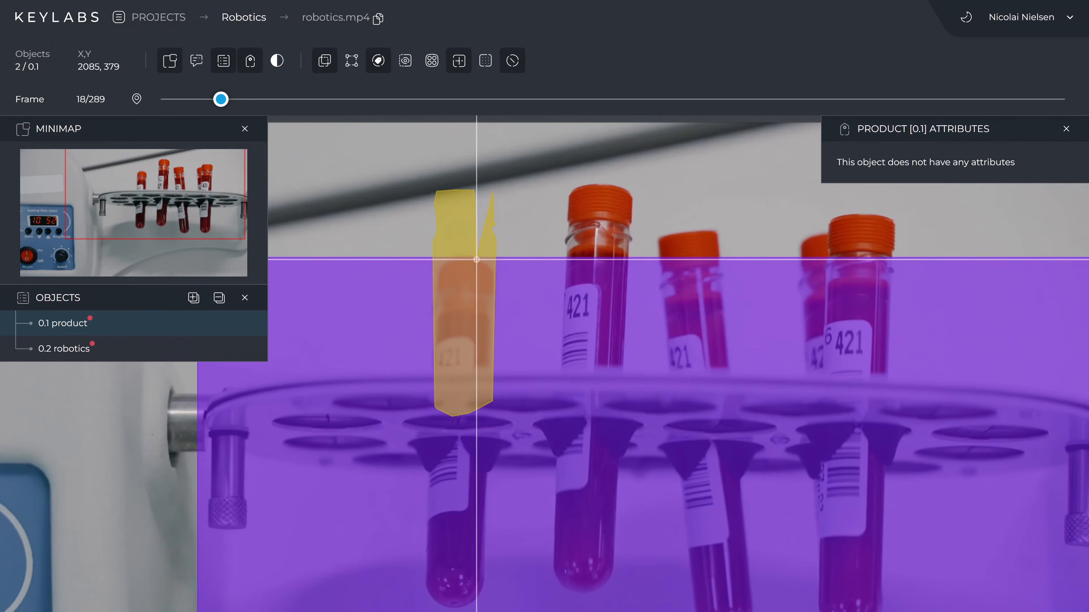
{"action": "left_click_drag", "start_coordinate": [476, 260], "coordinate": [474, 252]}
{"action": "mouse_move", "coordinate": [492, 193]}
{"action": "left_mouse_down"}
{"action": "mouse_move", "coordinate": [486, 254]}
{"action": "mouse_move", "coordinate": [492, 200]}
{"action": "left_mouse_up"}
{"action": "left_click_drag", "start_coordinate": [492, 260], "coordinate": [490, 259]}
{"action": "left_click_drag", "start_coordinate": [492, 212], "coordinate": [492, 212]}
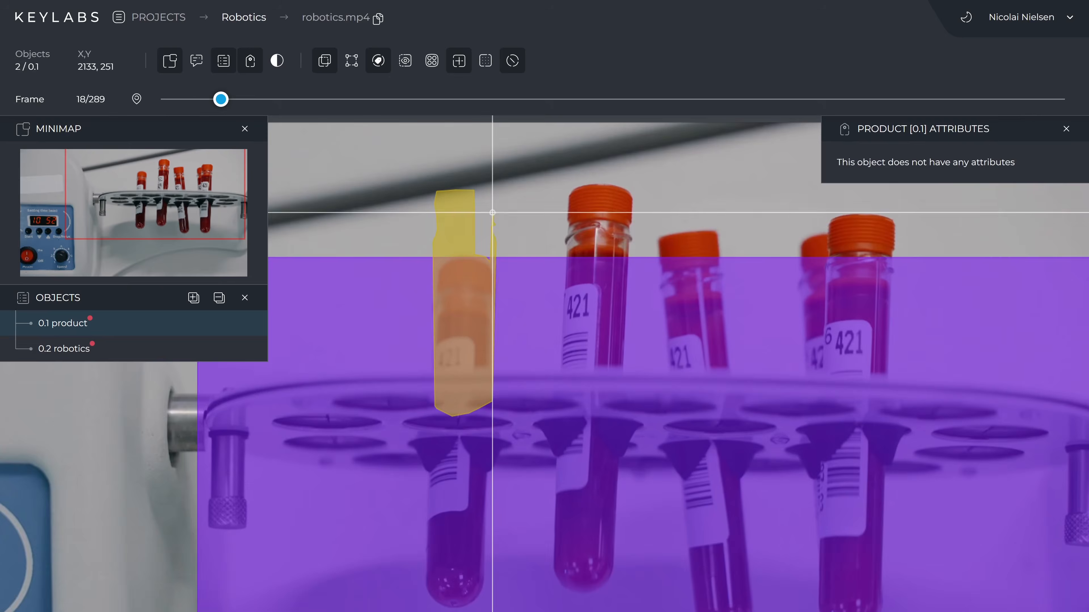
{"action": "left_click_drag", "start_coordinate": [491, 264], "coordinate": [491, 263]}
{"action": "left_click_drag", "start_coordinate": [493, 218], "coordinate": [494, 270]}
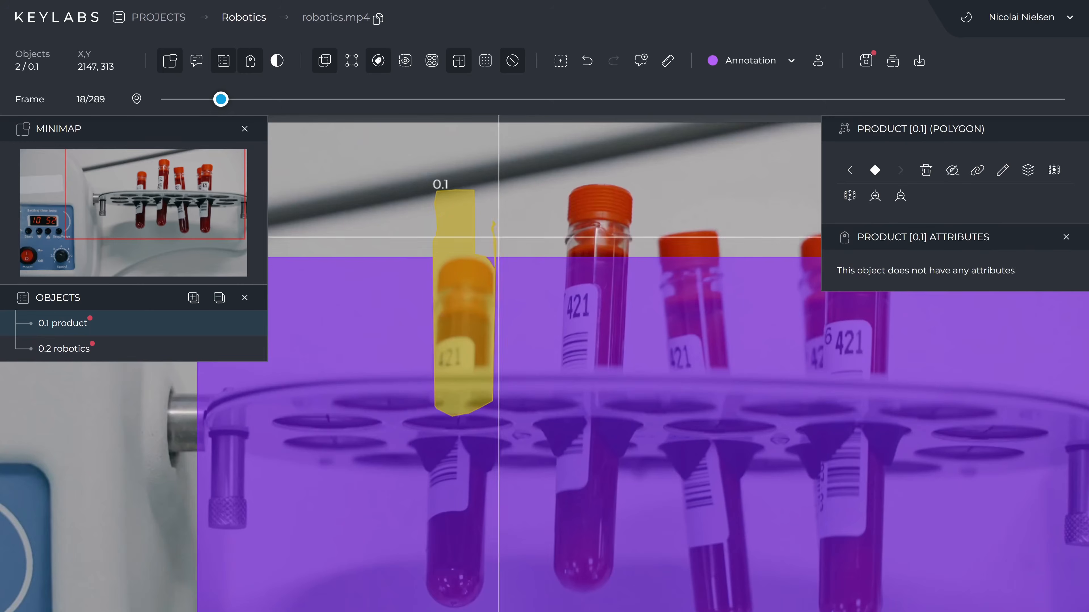
{"action": "left_click_drag", "start_coordinate": [492, 222], "coordinate": [494, 228]}
Delete the surplus vertices along the product polygon's upper edge above the cap on frame 18
{"action": "left_click", "coordinate": [900, 195]}
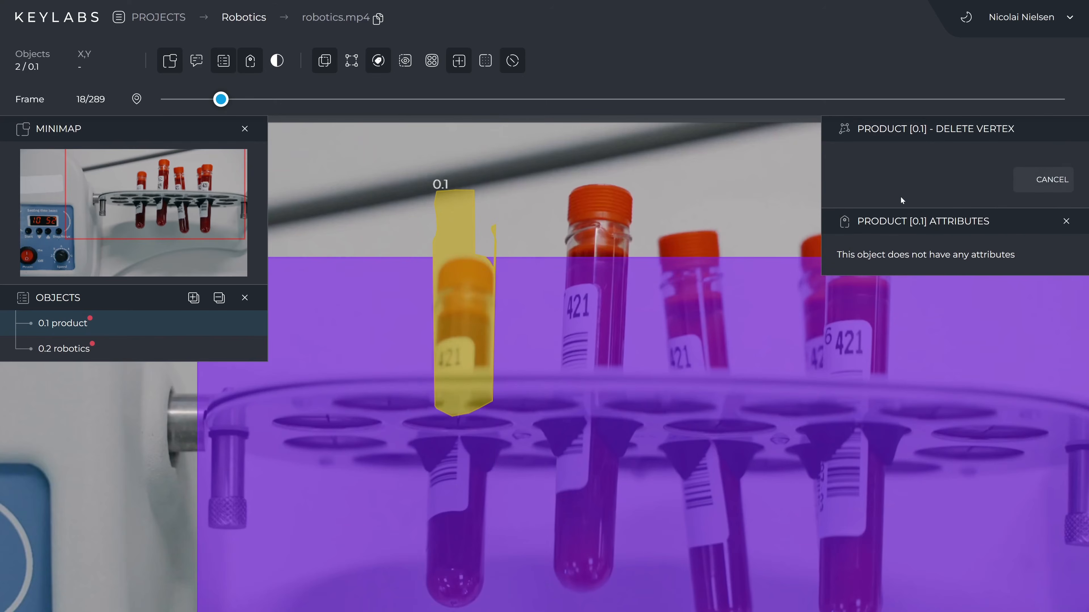
{"action": "left_click", "coordinate": [494, 227]}
{"action": "key", "text": "Return"}
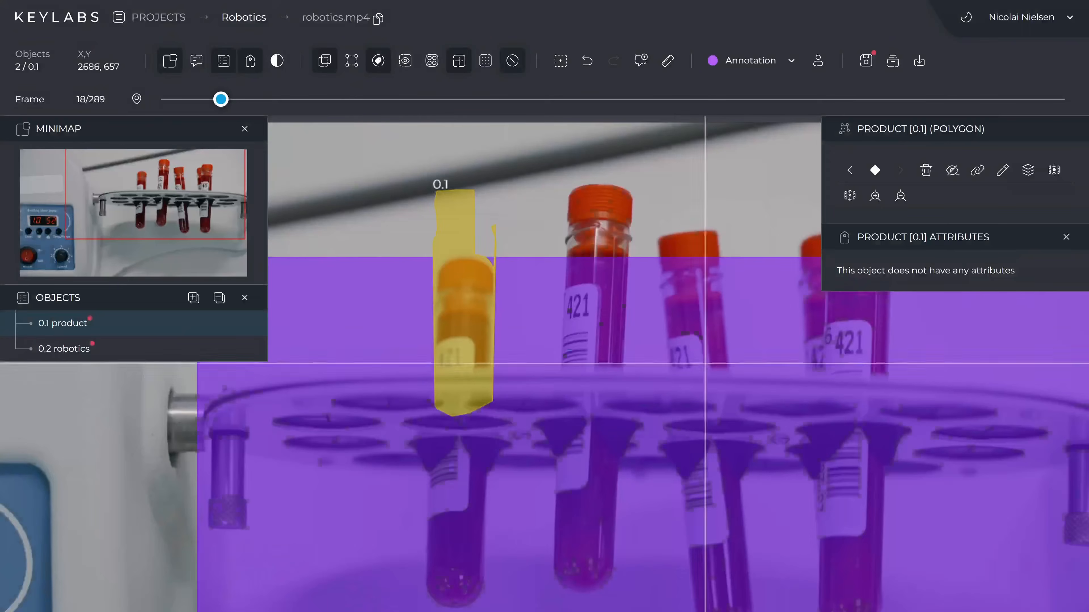
{"action": "mouse_move", "coordinate": [495, 223]}
{"action": "left_mouse_down"}
{"action": "mouse_move", "coordinate": [496, 234]}
{"action": "mouse_move", "coordinate": [493, 223]}
{"action": "left_mouse_up"}
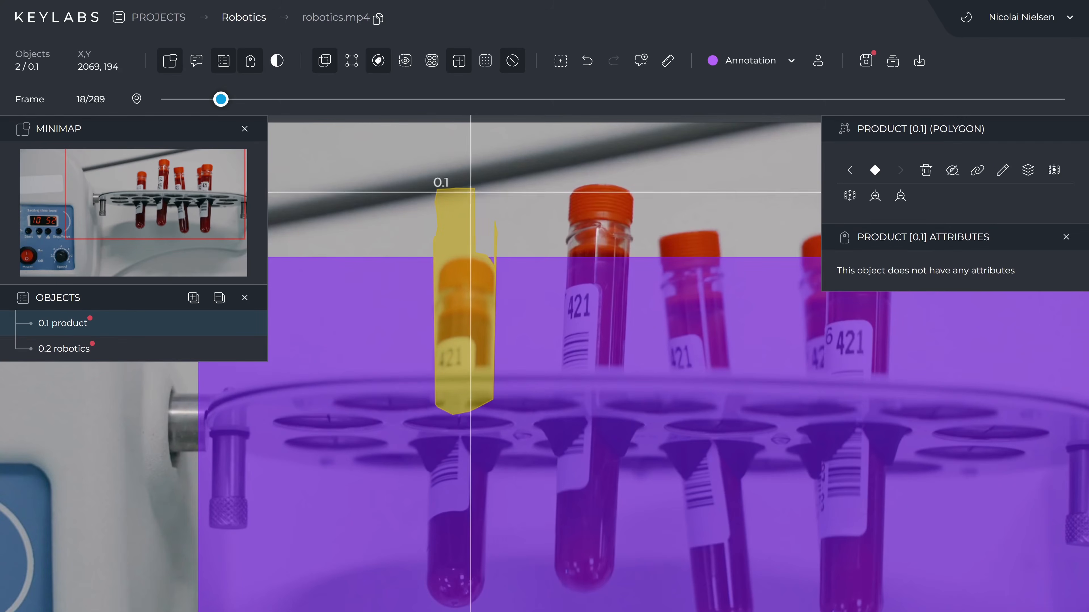
{"action": "left_click", "coordinate": [476, 188]}
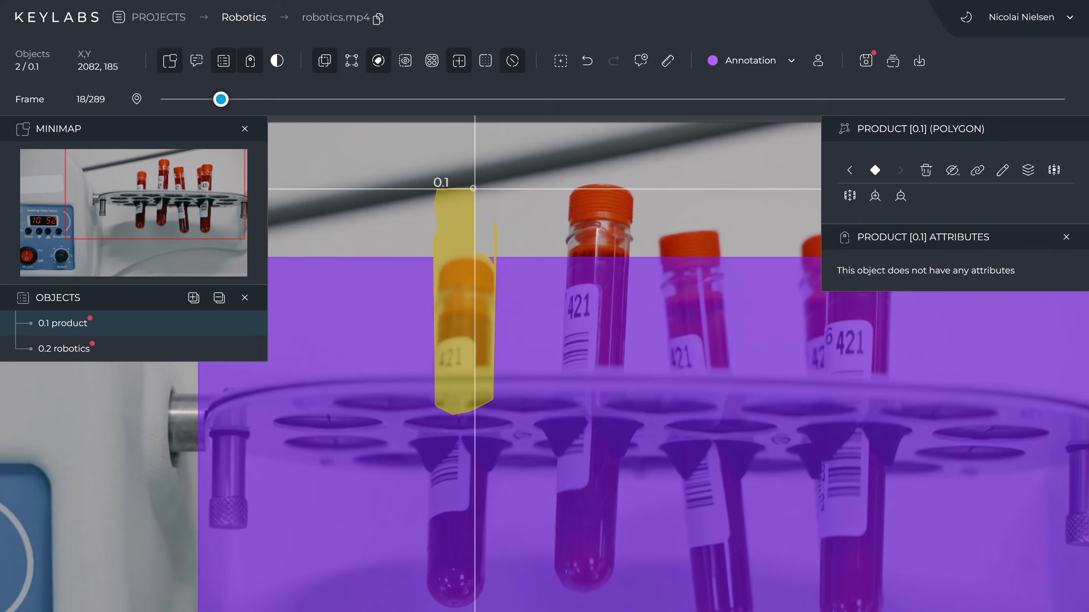
{"action": "left_click", "coordinate": [900, 196]}
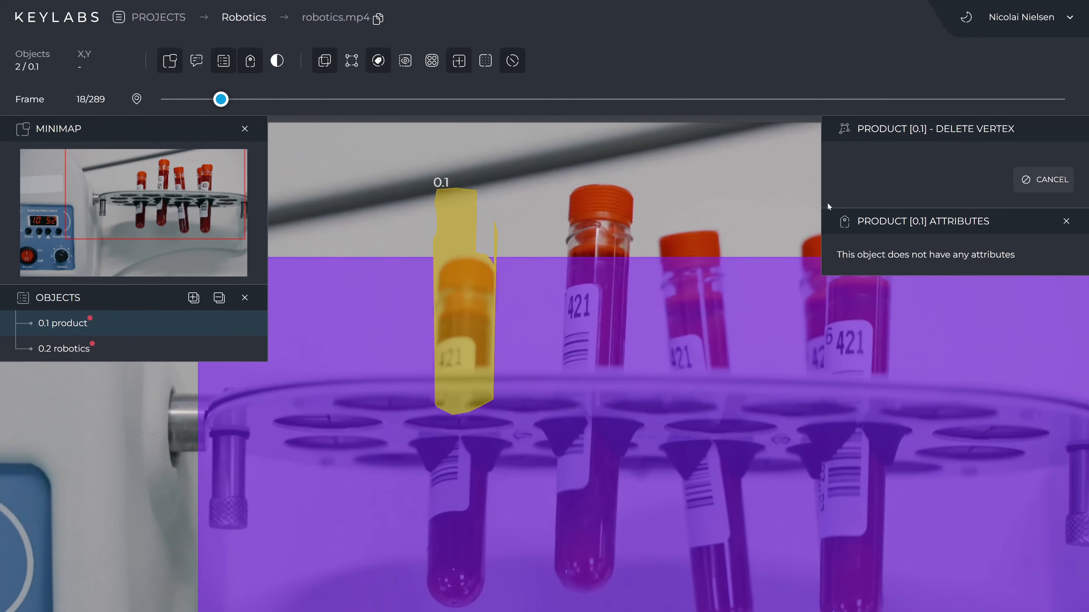
{"action": "left_click", "coordinate": [473, 190]}
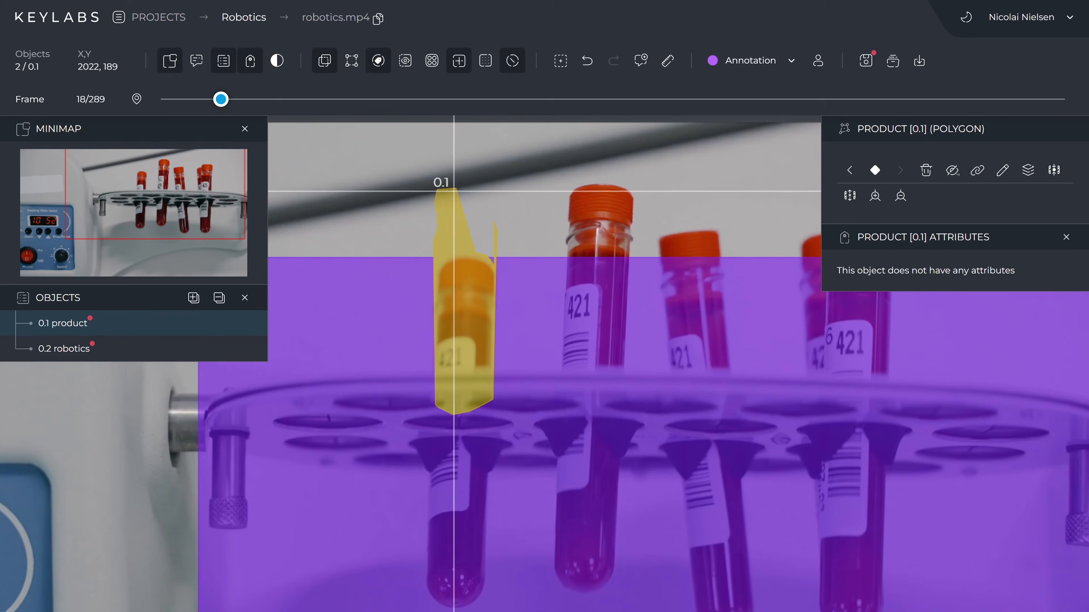
{"action": "left_click", "coordinate": [900, 196]}
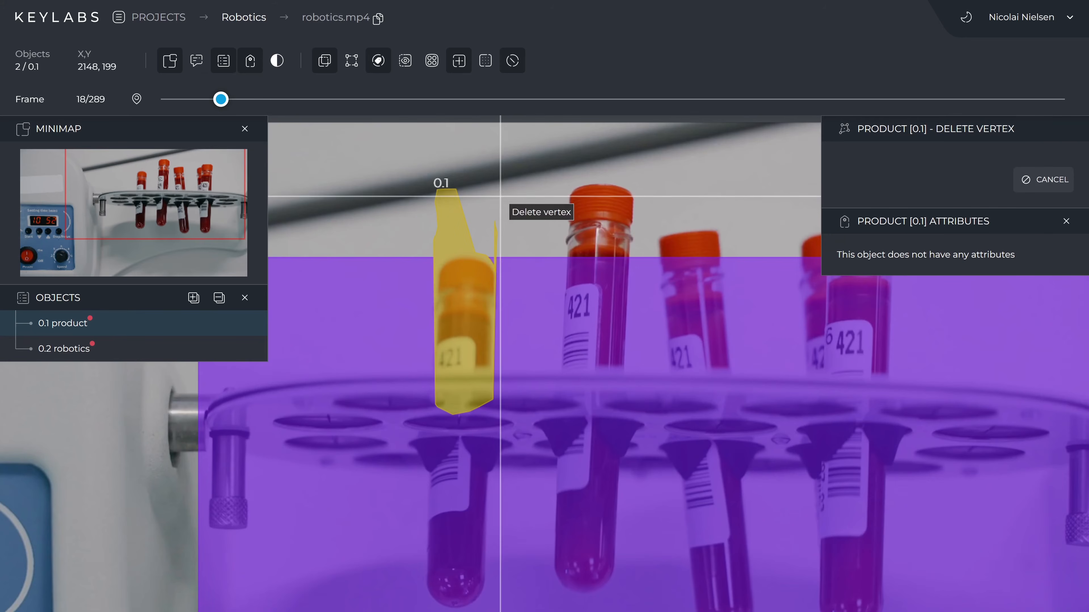
{"action": "left_click", "coordinate": [456, 188]}
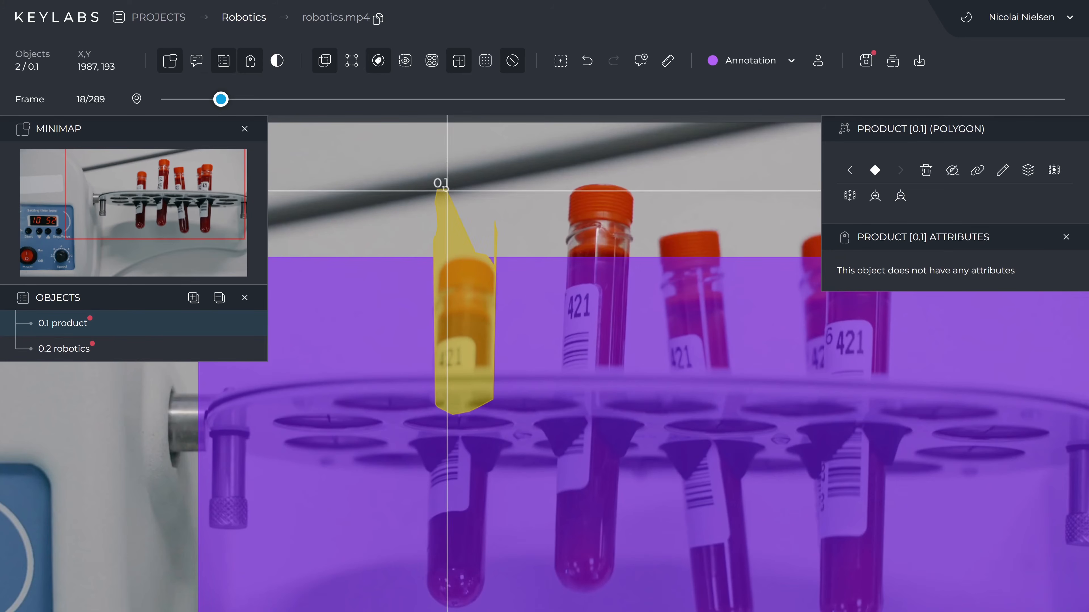
{"action": "left_click", "coordinate": [900, 196]}
{"action": "left_click", "coordinate": [441, 189]}
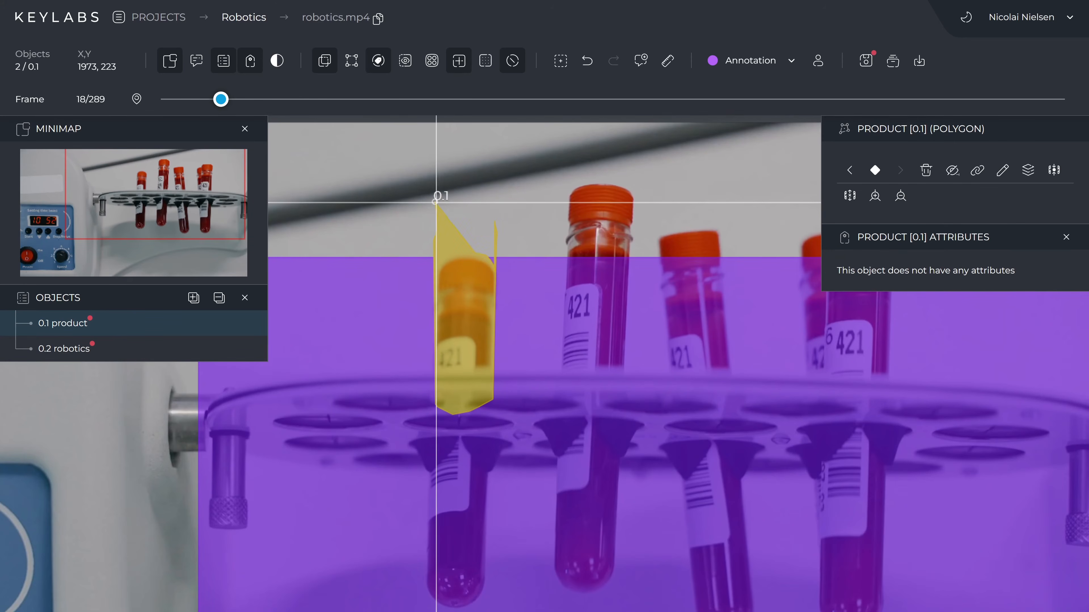
Fit the product polygon's remaining vertices on frame 18 to the cap's outline and raise its lower edge to the rack surface
{"action": "left_click_drag", "start_coordinate": [436, 201], "coordinate": [467, 258]}
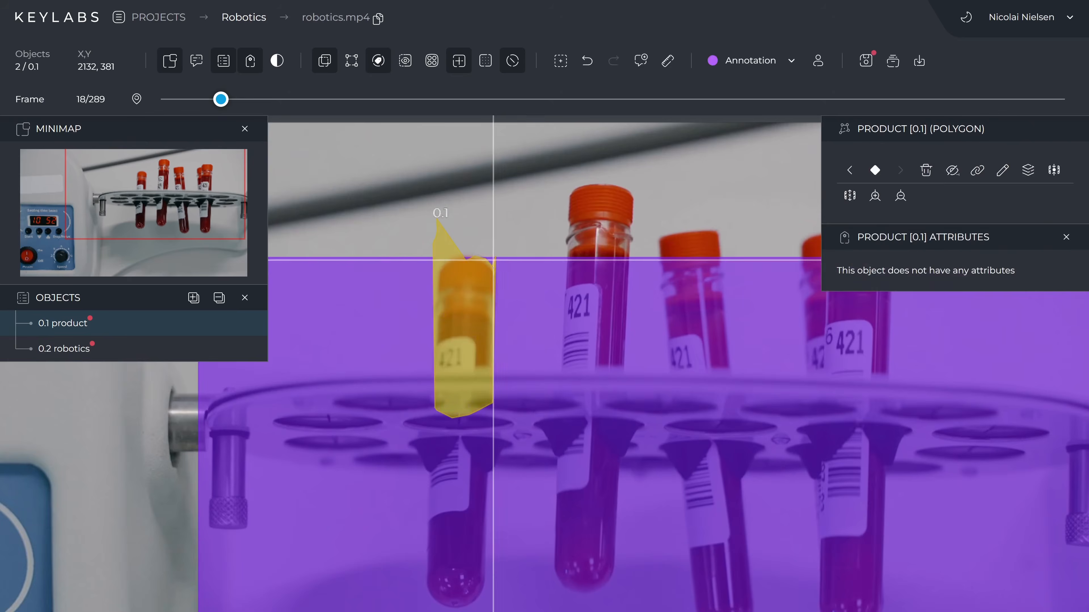
{"action": "left_click", "coordinate": [437, 220]}
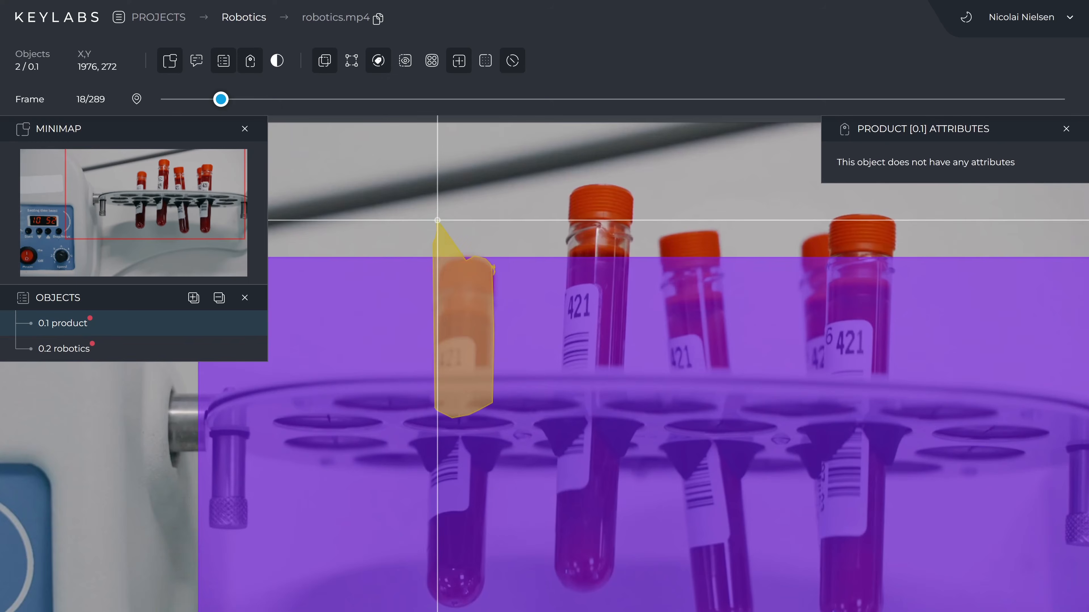
{"action": "left_click_drag", "start_coordinate": [437, 220], "coordinate": [450, 268]}
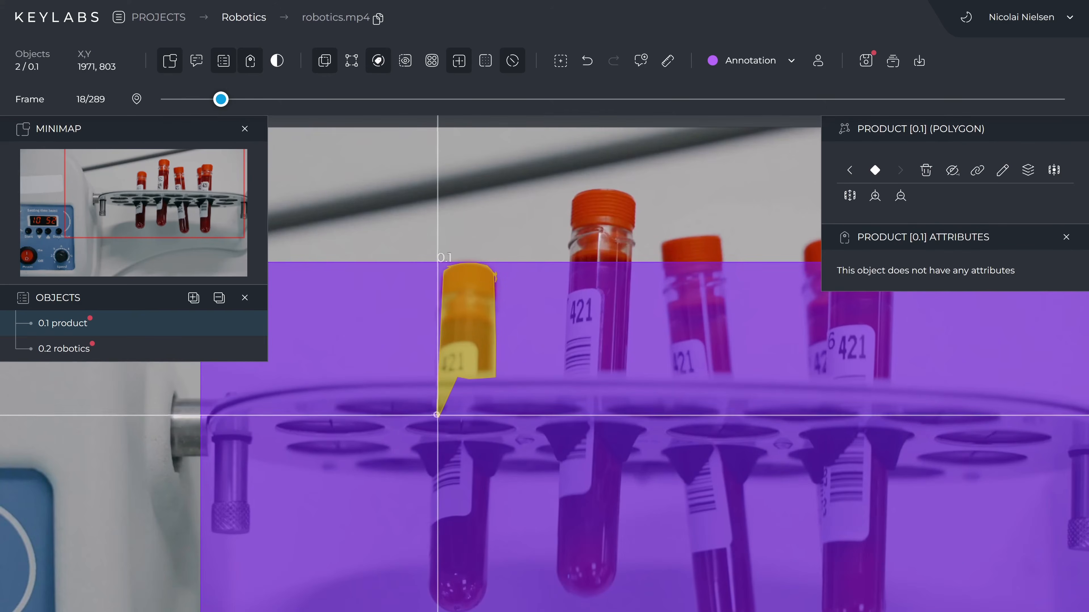
{"action": "left_click_drag", "start_coordinate": [437, 412], "coordinate": [432, 367]}
{"action": "left_click", "coordinate": [437, 408]}
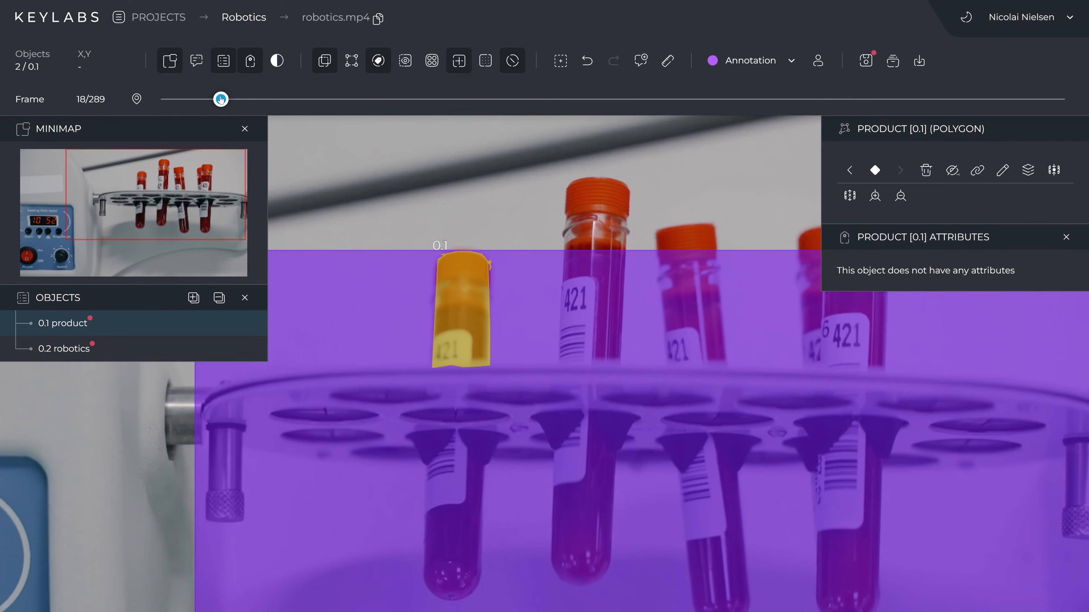
{"action": "mouse_move", "coordinate": [221, 99]}
{"action": "left_mouse_down"}
{"action": "mouse_move", "coordinate": [181, 99]}
{"action": "mouse_move", "coordinate": [223, 100]}
{"action": "left_mouse_up"}
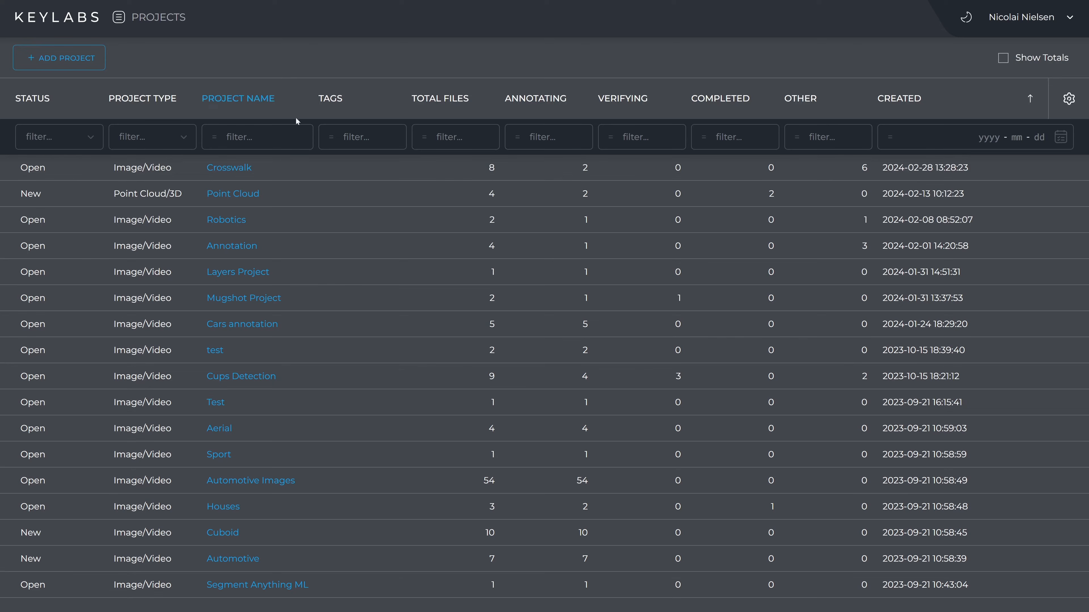
Open image1 from the files of the Layers Project
{"action": "left_click", "coordinate": [250, 275]}
{"action": "left_click", "coordinate": [129, 53]}
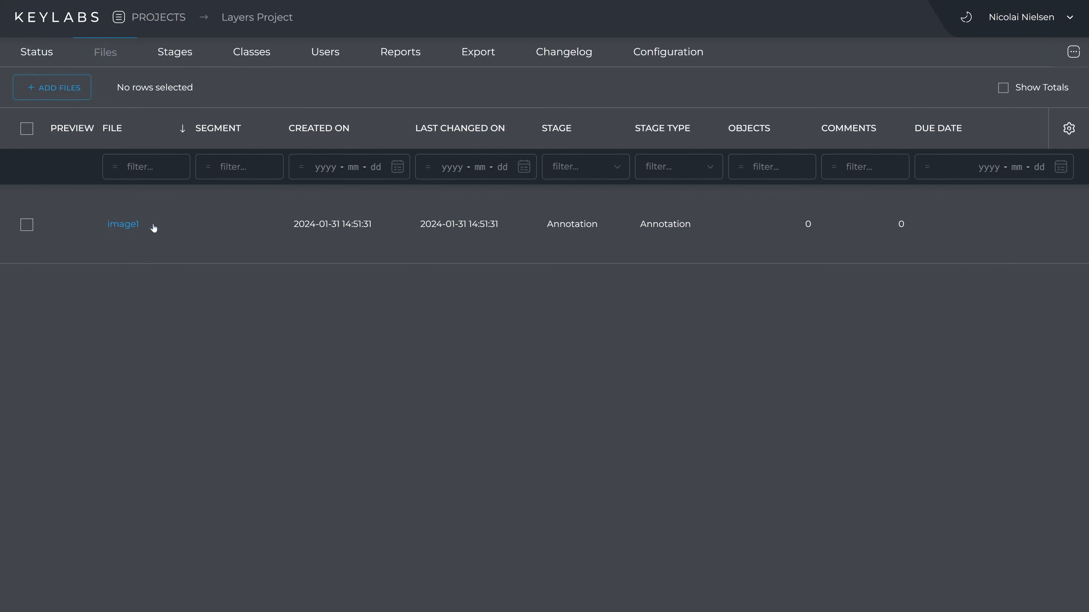
{"action": "left_click", "coordinate": [137, 224]}
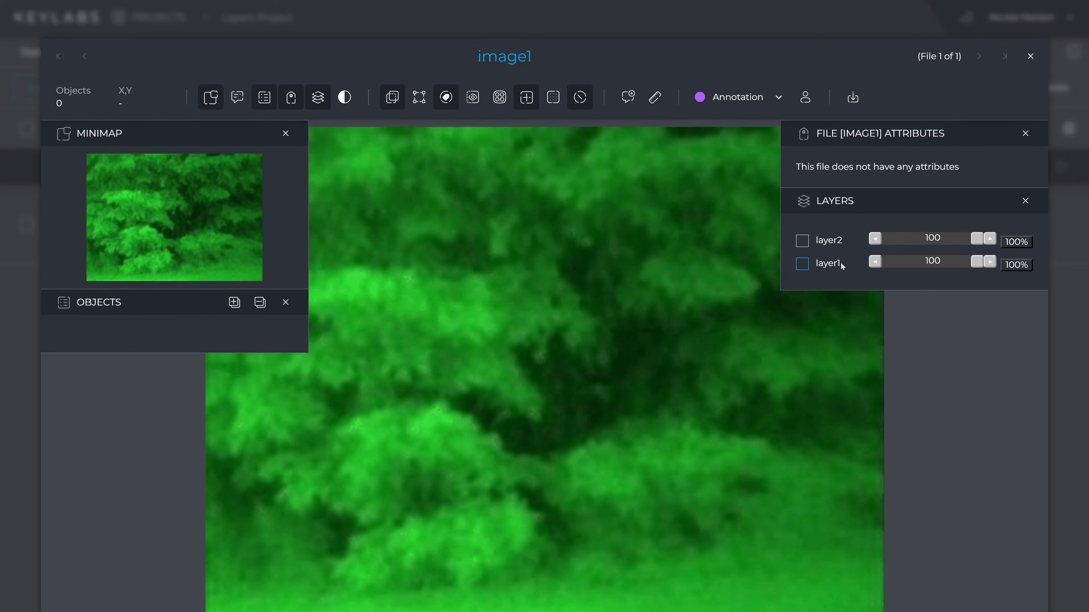
Compare image1 with and without layer1, leaving layer1 shown over the green foliage image
{"action": "left_click", "coordinate": [802, 264]}
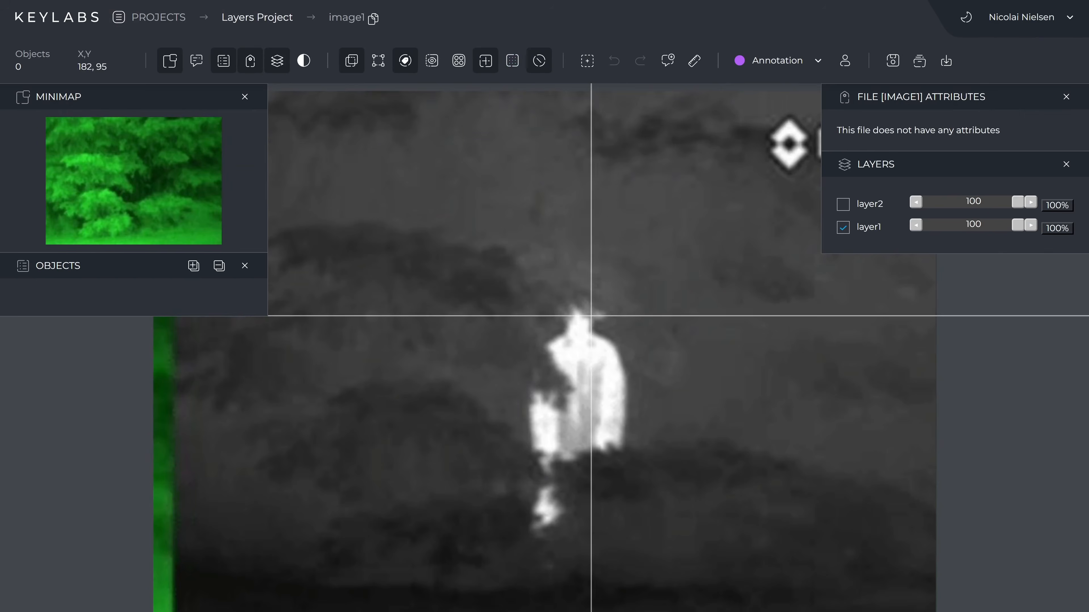
{"action": "left_click", "coordinate": [842, 228]}
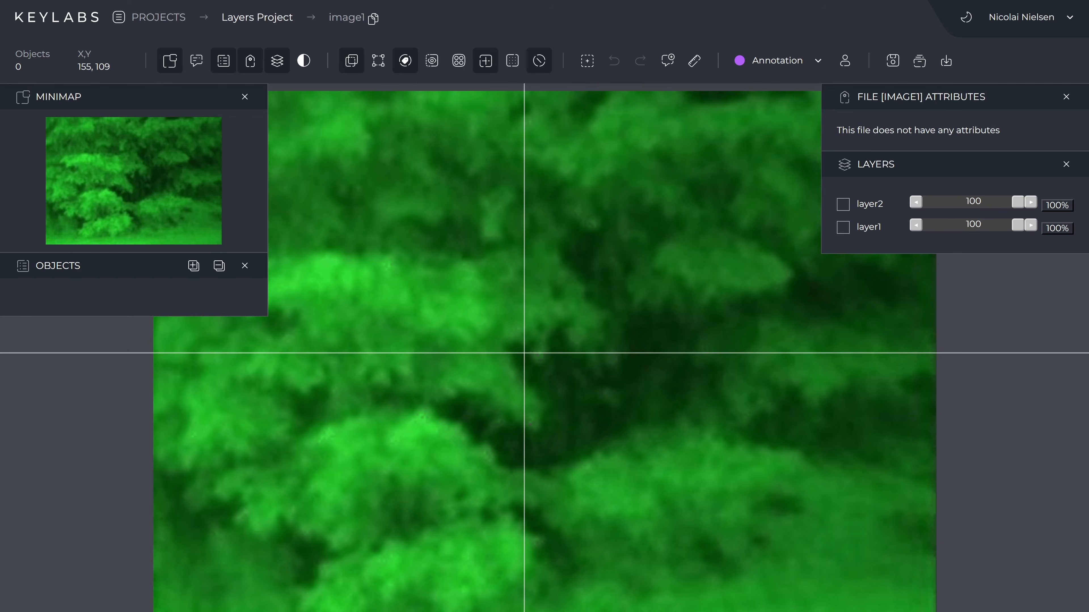
{"action": "left_click", "coordinate": [843, 228]}
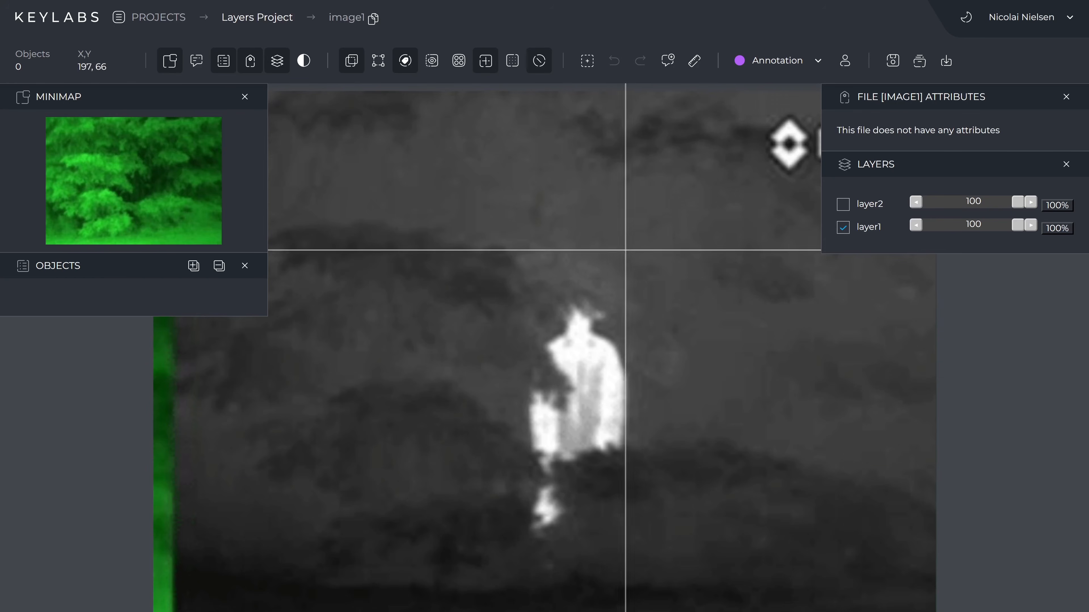
Trace a closed Person polygon around the white figure on layer1 and hide layer1
{"action": "left_click", "coordinate": [587, 60]}
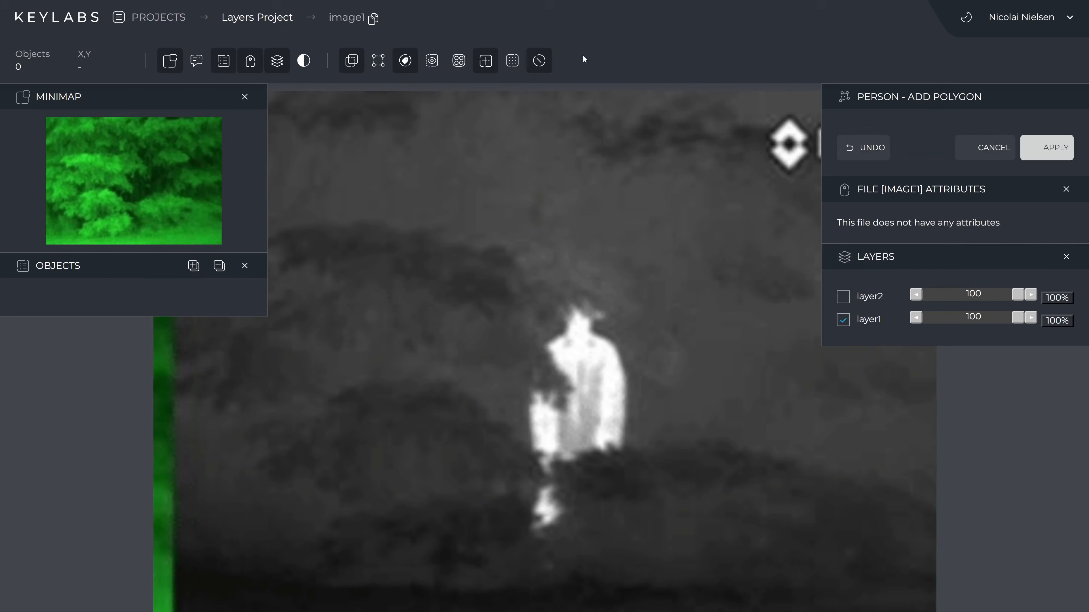
{"action": "left_click", "coordinate": [592, 319]}
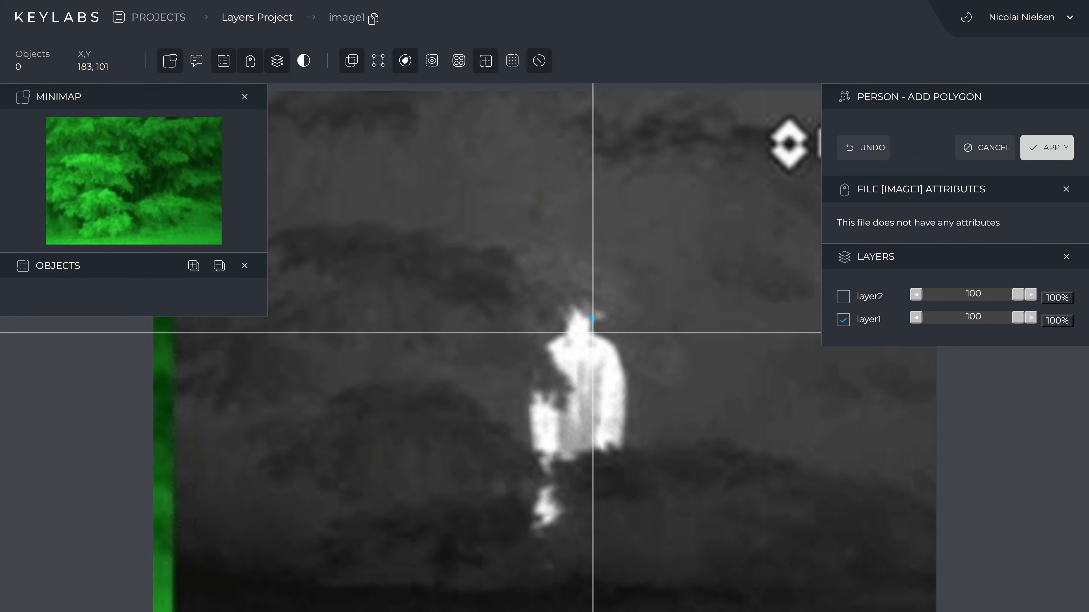
{"action": "left_click", "coordinate": [619, 350]}
{"action": "left_click", "coordinate": [625, 365]}
{"action": "left_click", "coordinate": [626, 379]}
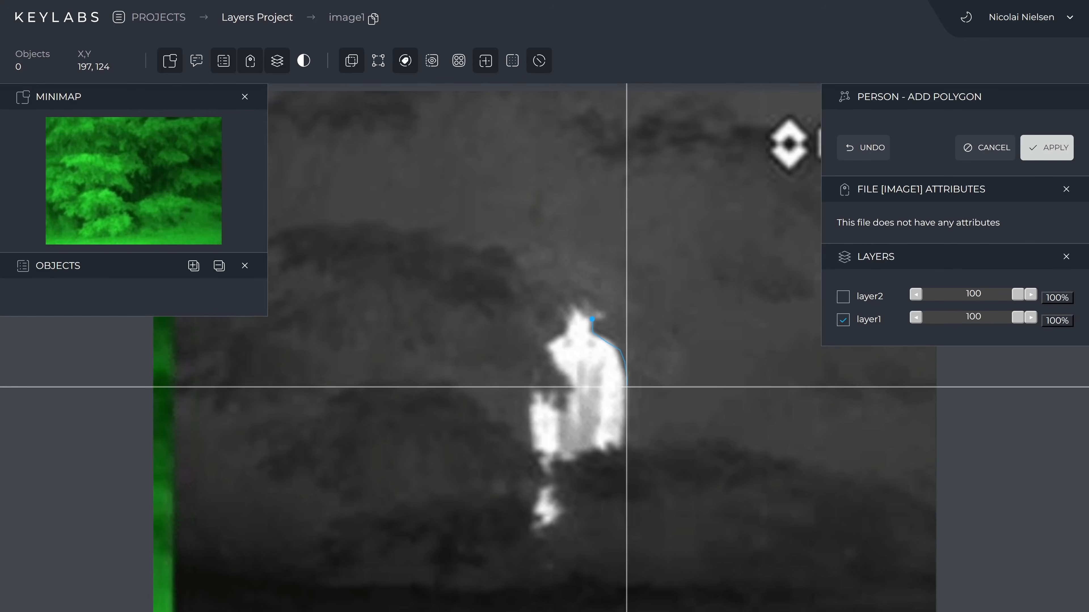
{"action": "left_click", "coordinate": [626, 406]}
{"action": "left_click", "coordinate": [625, 440]}
{"action": "left_click", "coordinate": [622, 446]}
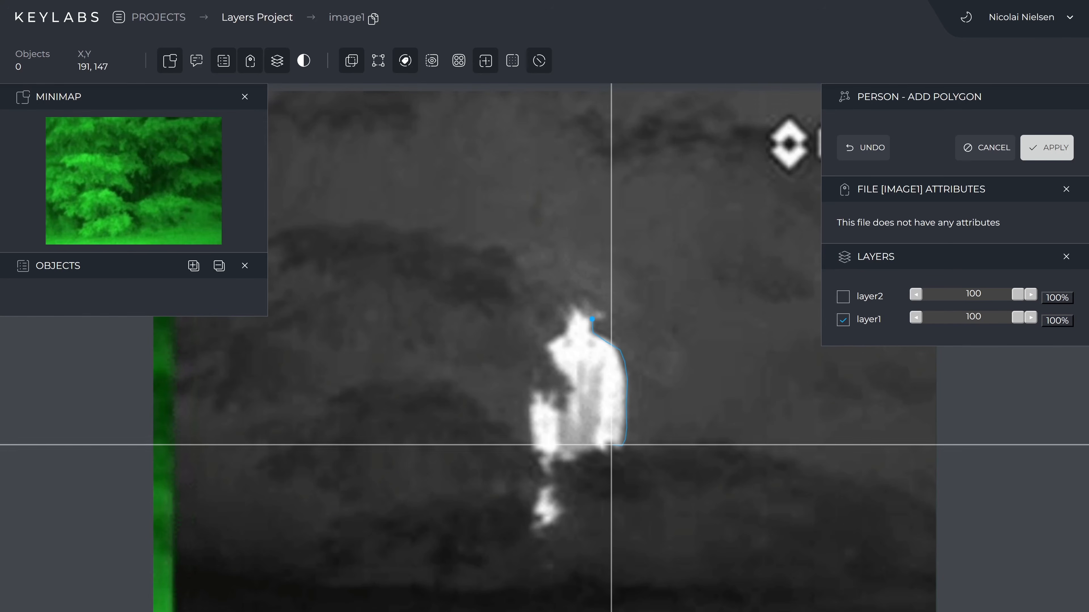
{"action": "left_click", "coordinate": [609, 443]}
{"action": "left_click", "coordinate": [604, 446]}
{"action": "mouse_move", "coordinate": [599, 448]}
{"action": "left_mouse_down"}
{"action": "mouse_move", "coordinate": [554, 469]}
{"action": "mouse_move", "coordinate": [561, 504]}
{"action": "mouse_move", "coordinate": [542, 524]}
{"action": "mouse_move", "coordinate": [534, 397]}
{"action": "mouse_move", "coordinate": [572, 397]}
{"action": "mouse_move", "coordinate": [547, 351]}
{"action": "mouse_move", "coordinate": [592, 319]}
{"action": "left_mouse_up"}
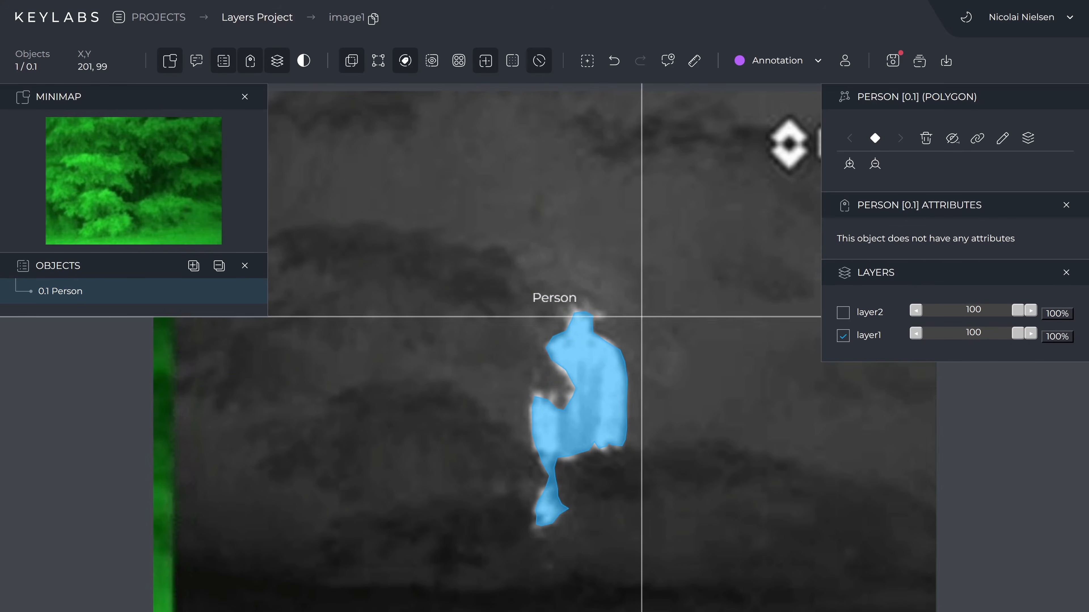
{"action": "left_click", "coordinate": [843, 336]}
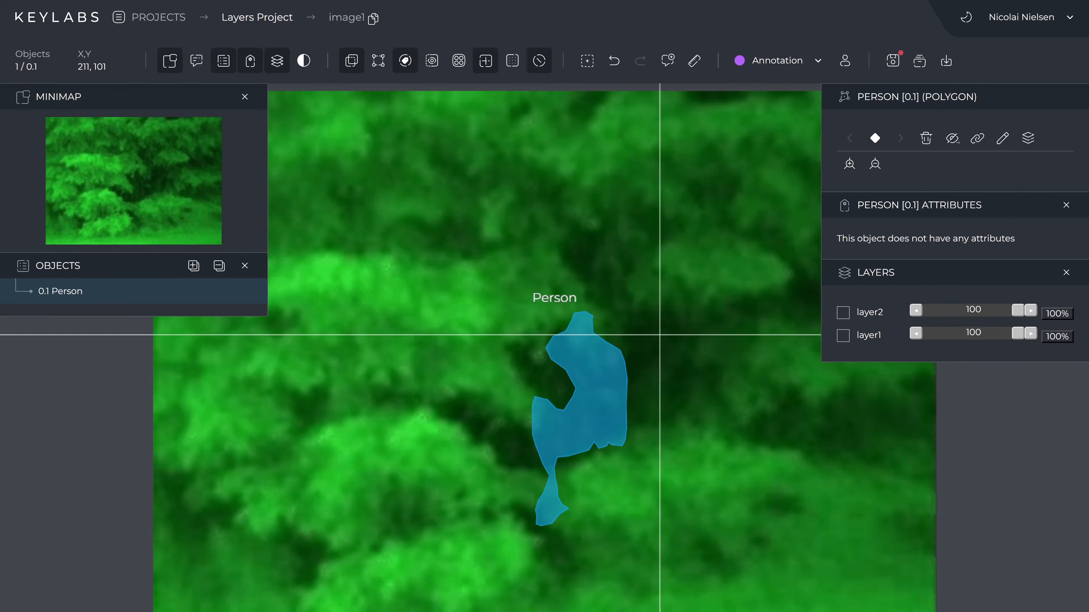